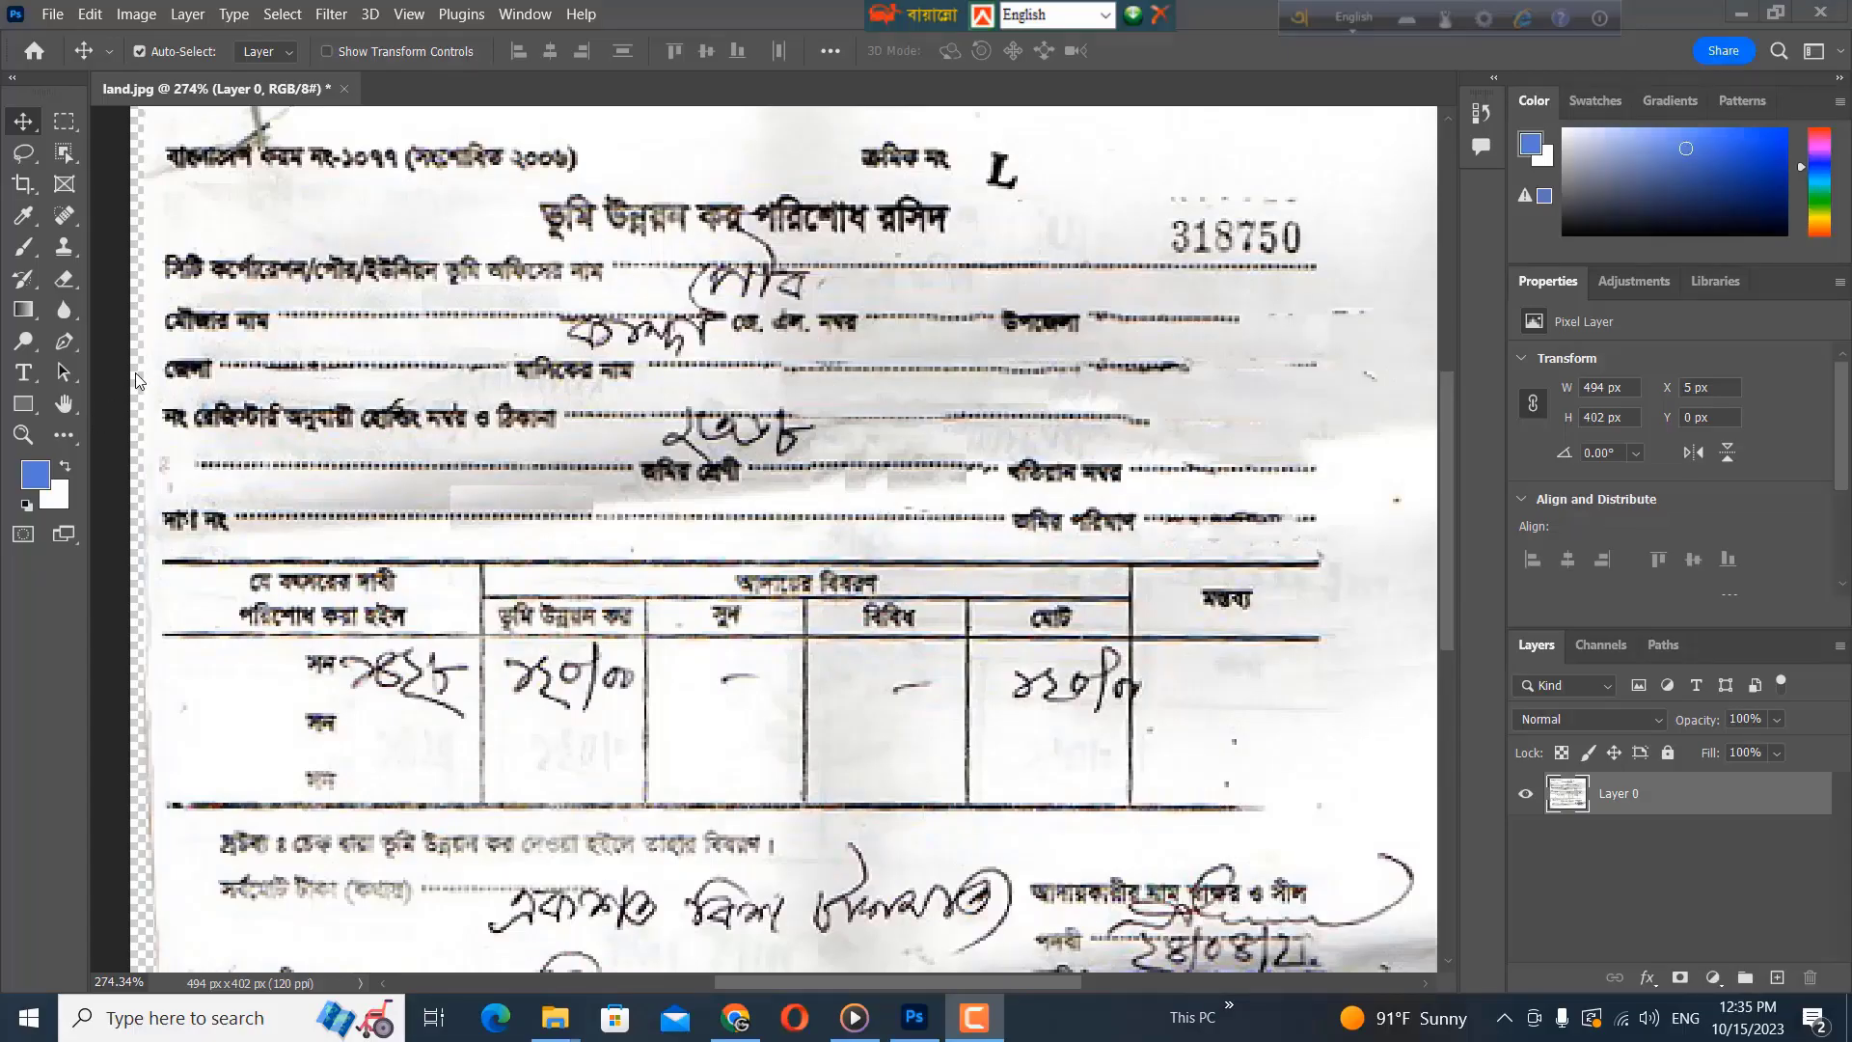
- Copy the blank dotted line to the right leftward over the handwritten first name, then deselect
{"action": "left_click", "coordinate": [78, 127]}
{"action": "right_click", "coordinate": [78, 126]}
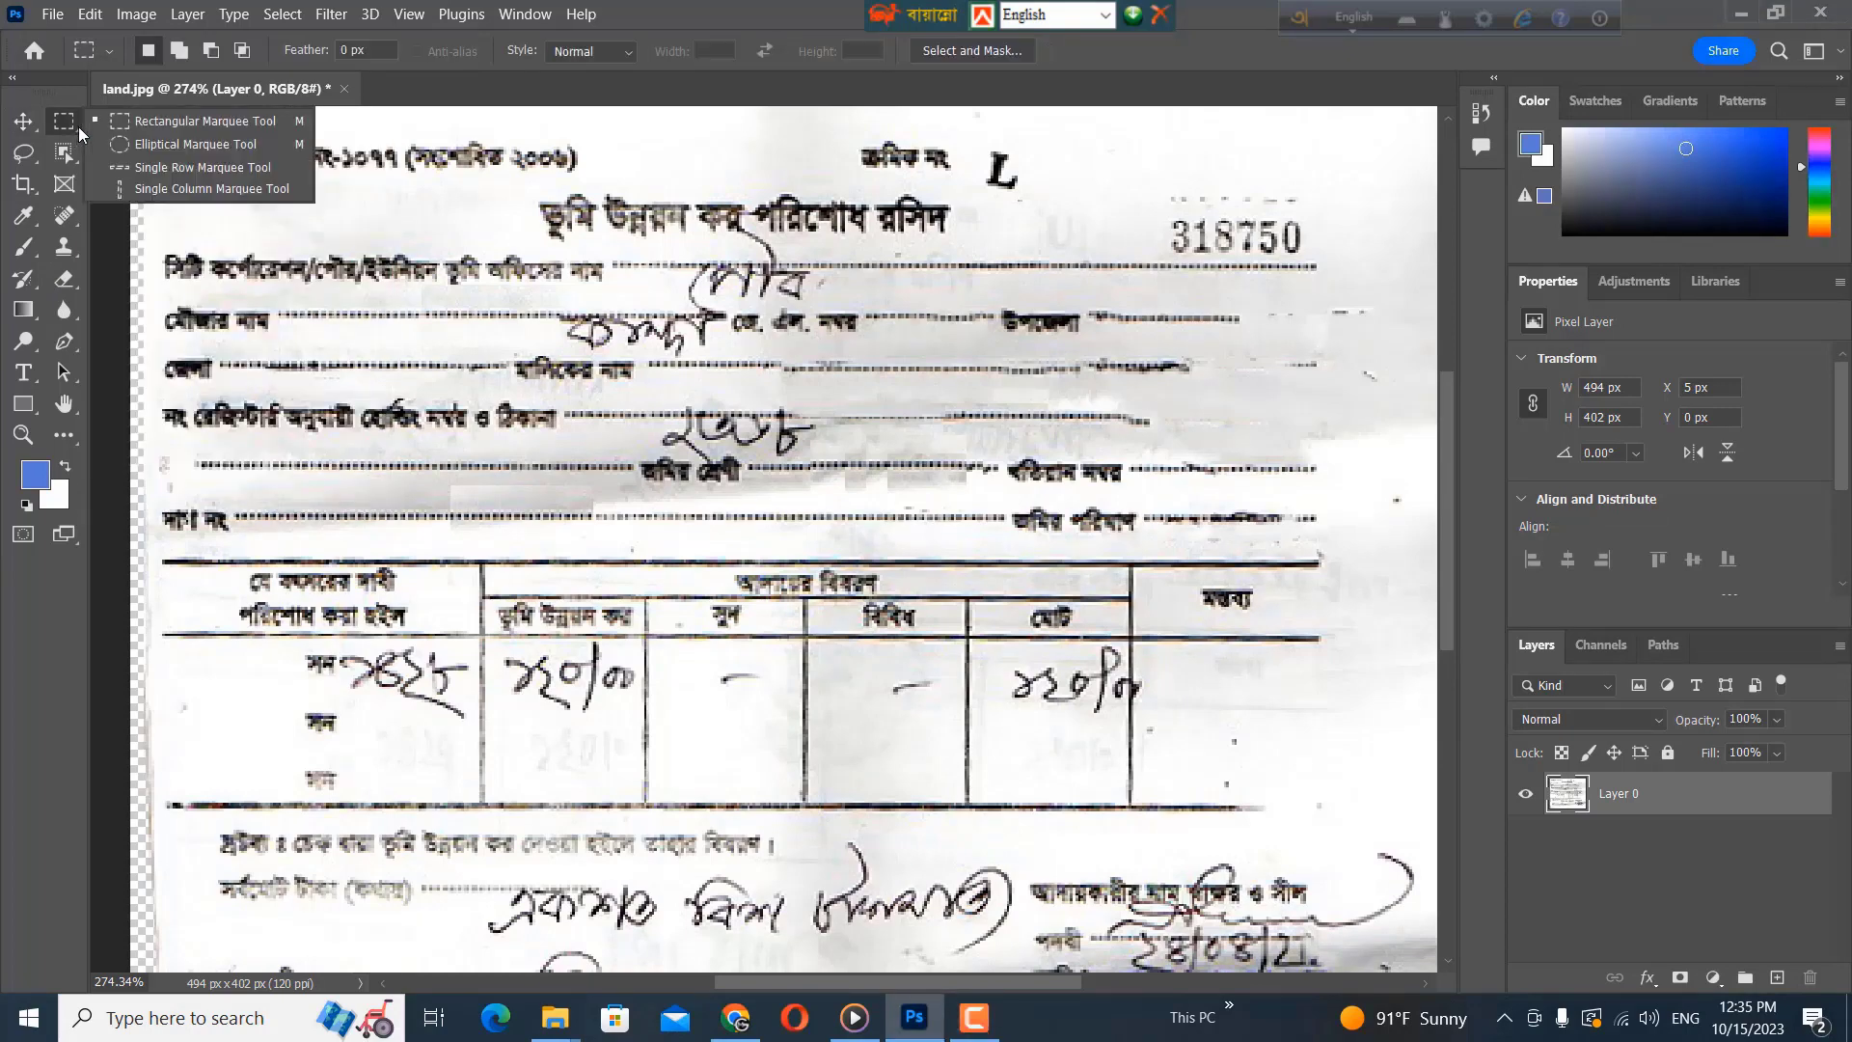
{"action": "left_click", "coordinate": [219, 127]}
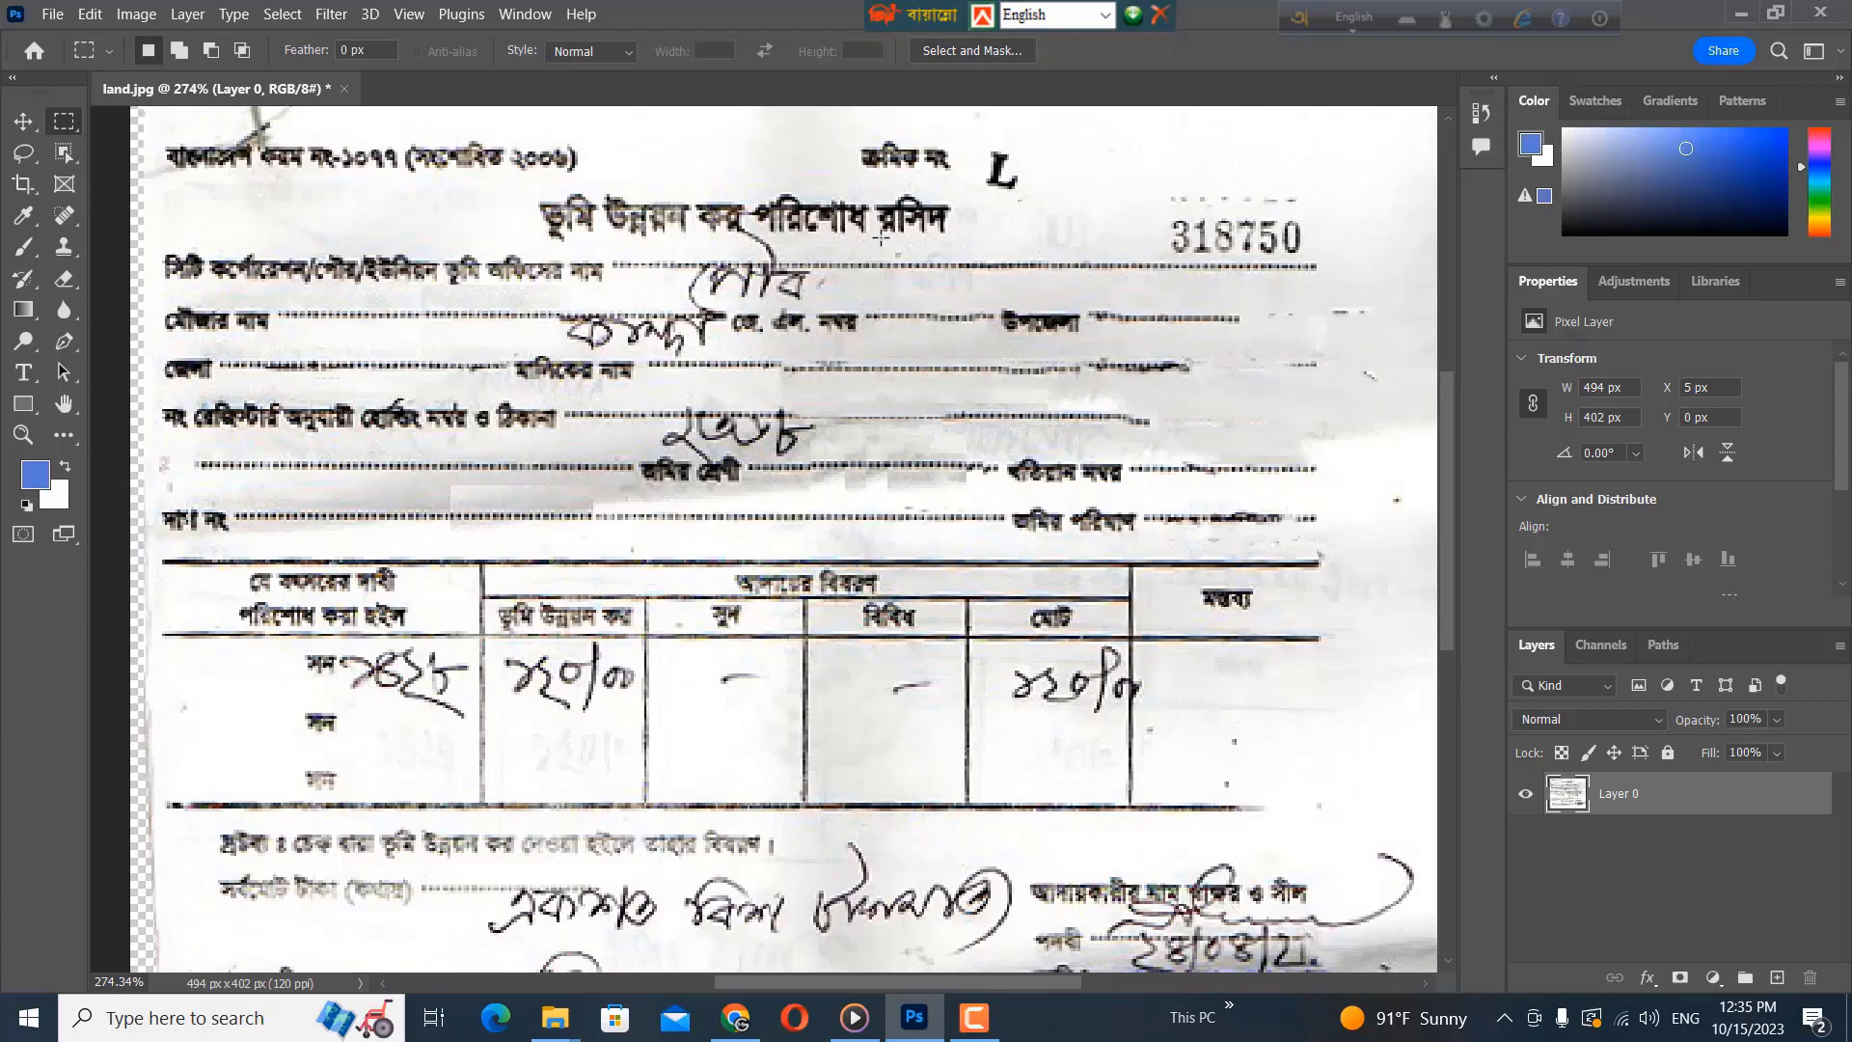
{"action": "left_click_drag", "start_coordinate": [829, 250], "coordinate": [1031, 305]}
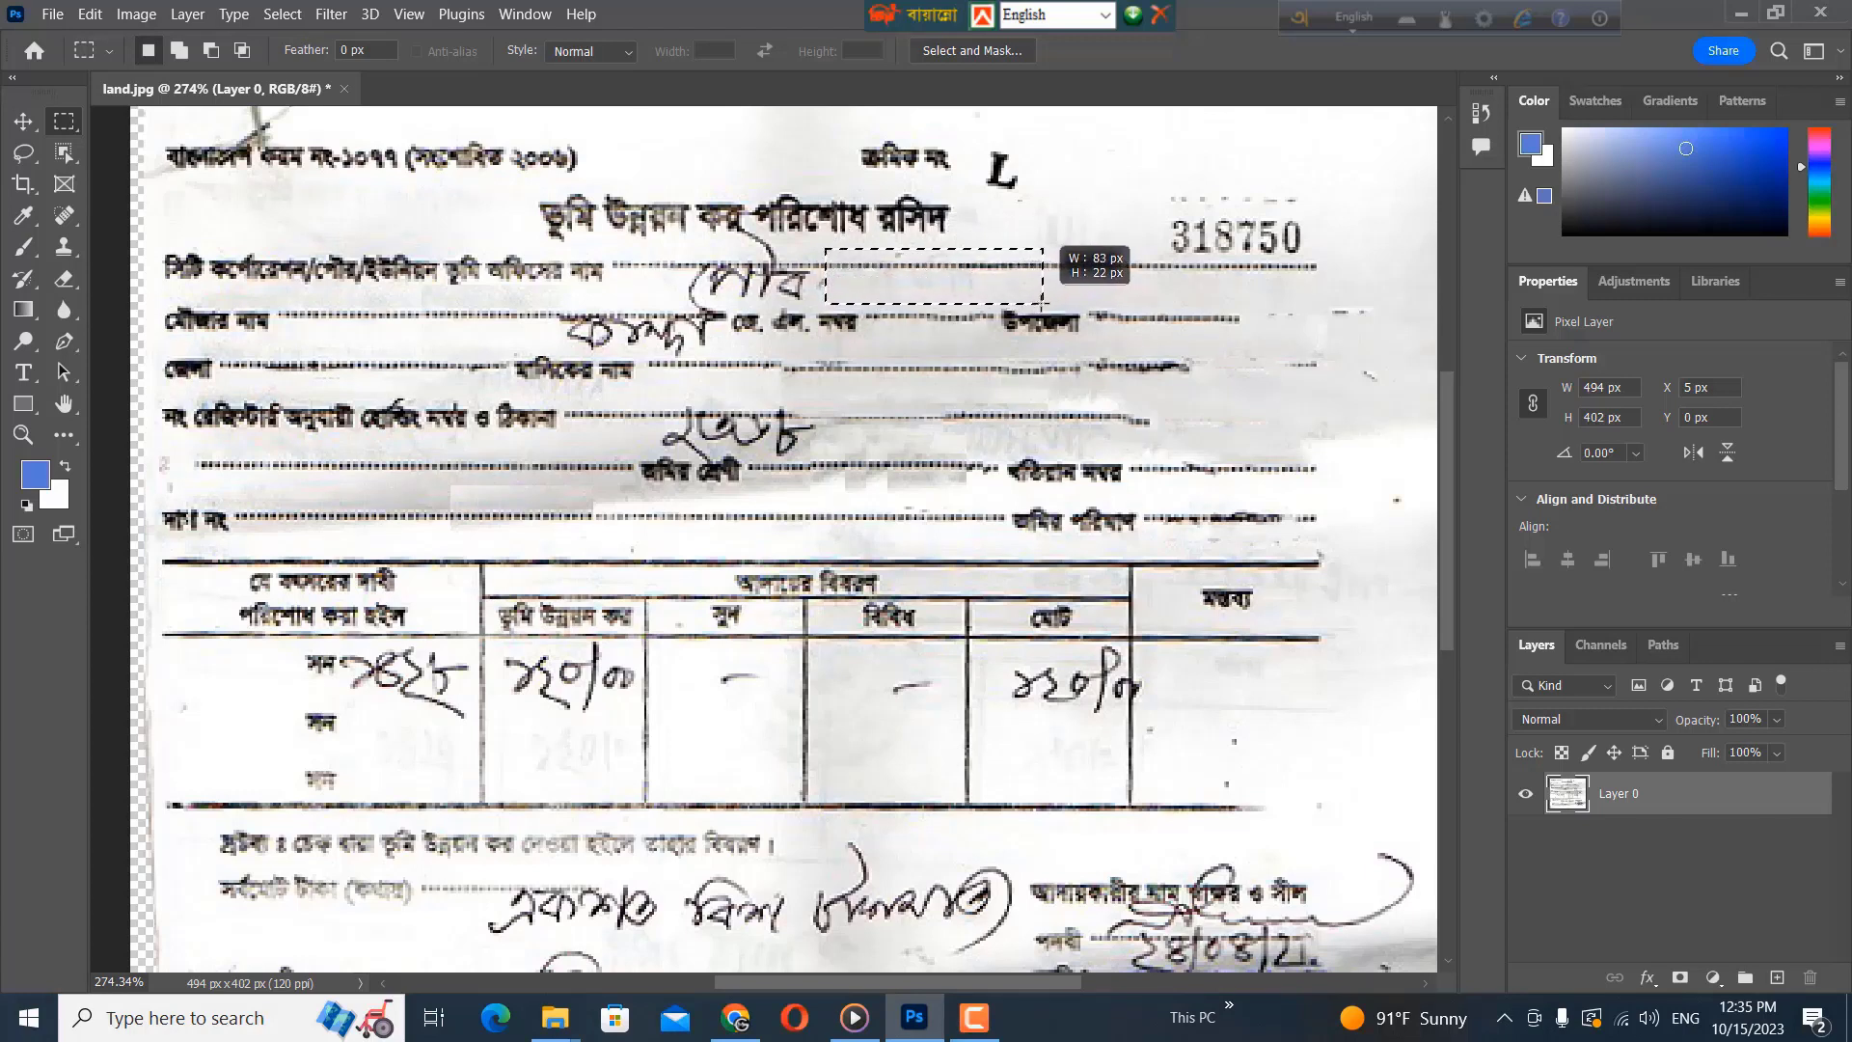
{"action": "left_click_drag", "start_coordinate": [1030, 305], "coordinate": [1043, 304]}
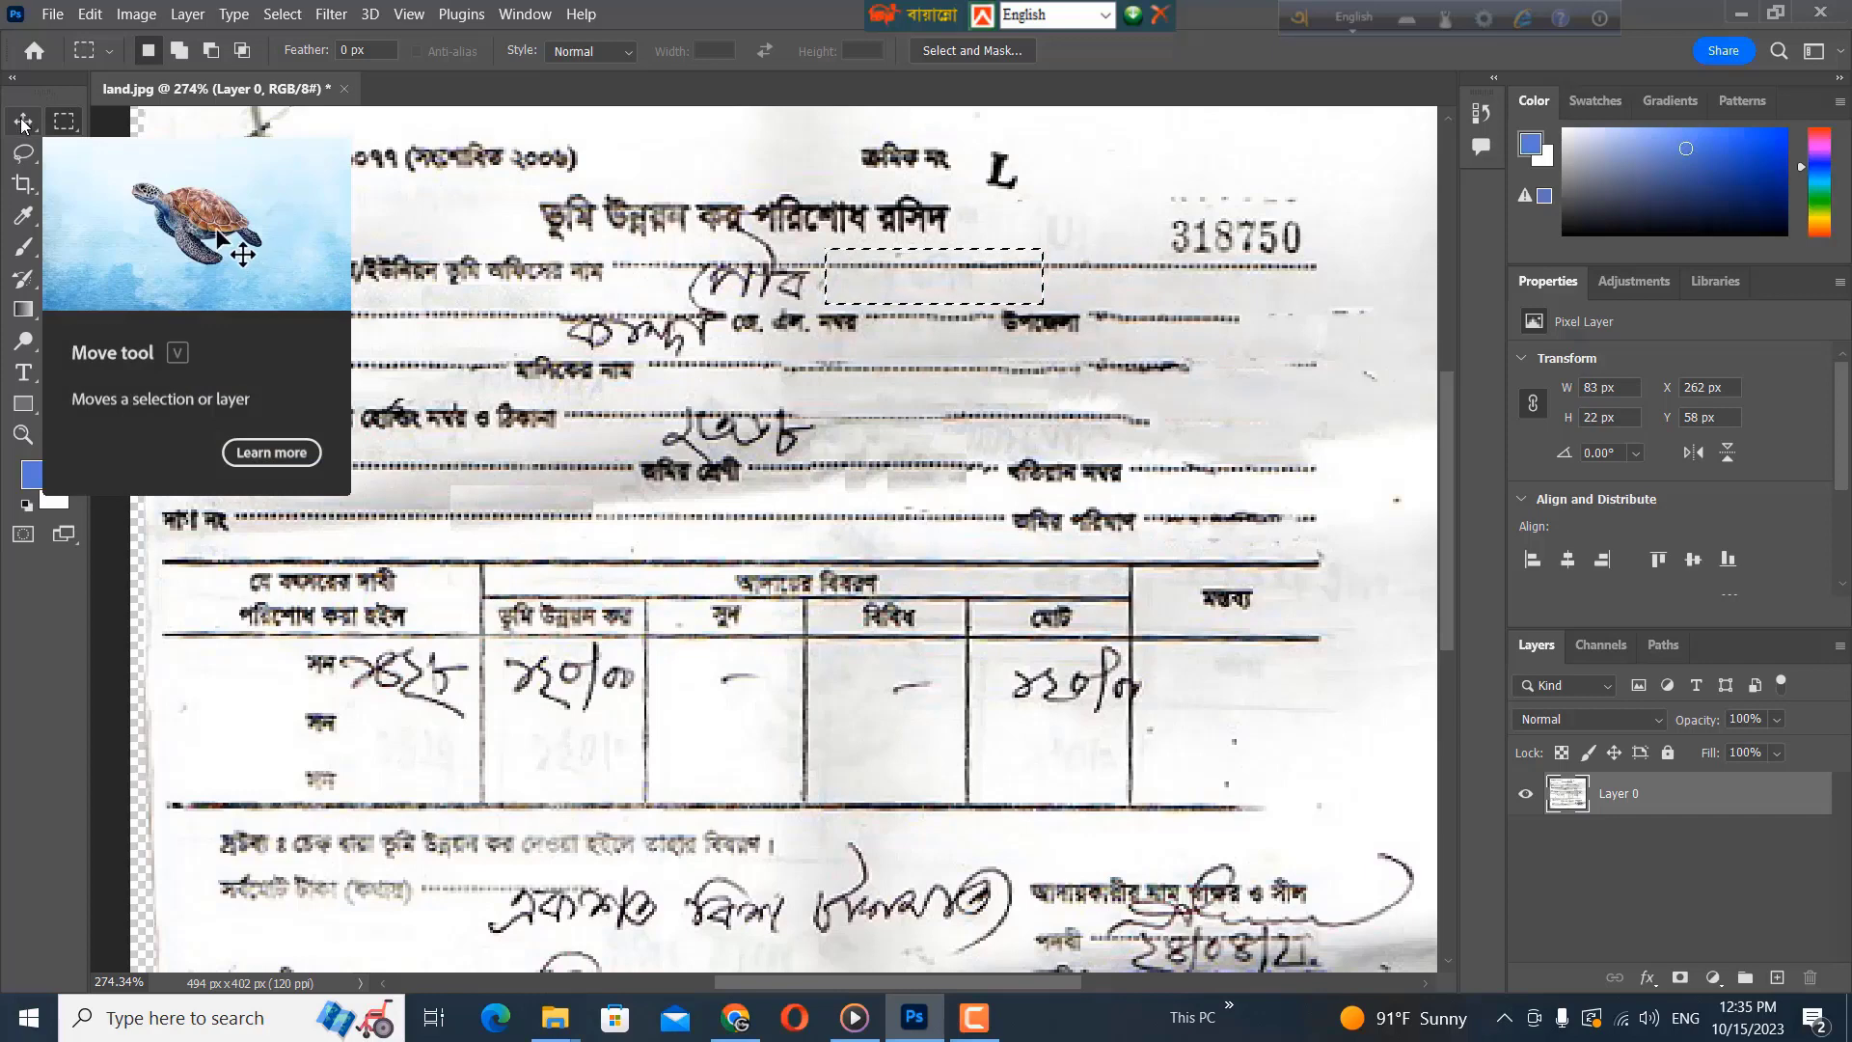
{"action": "key", "text": "v"}
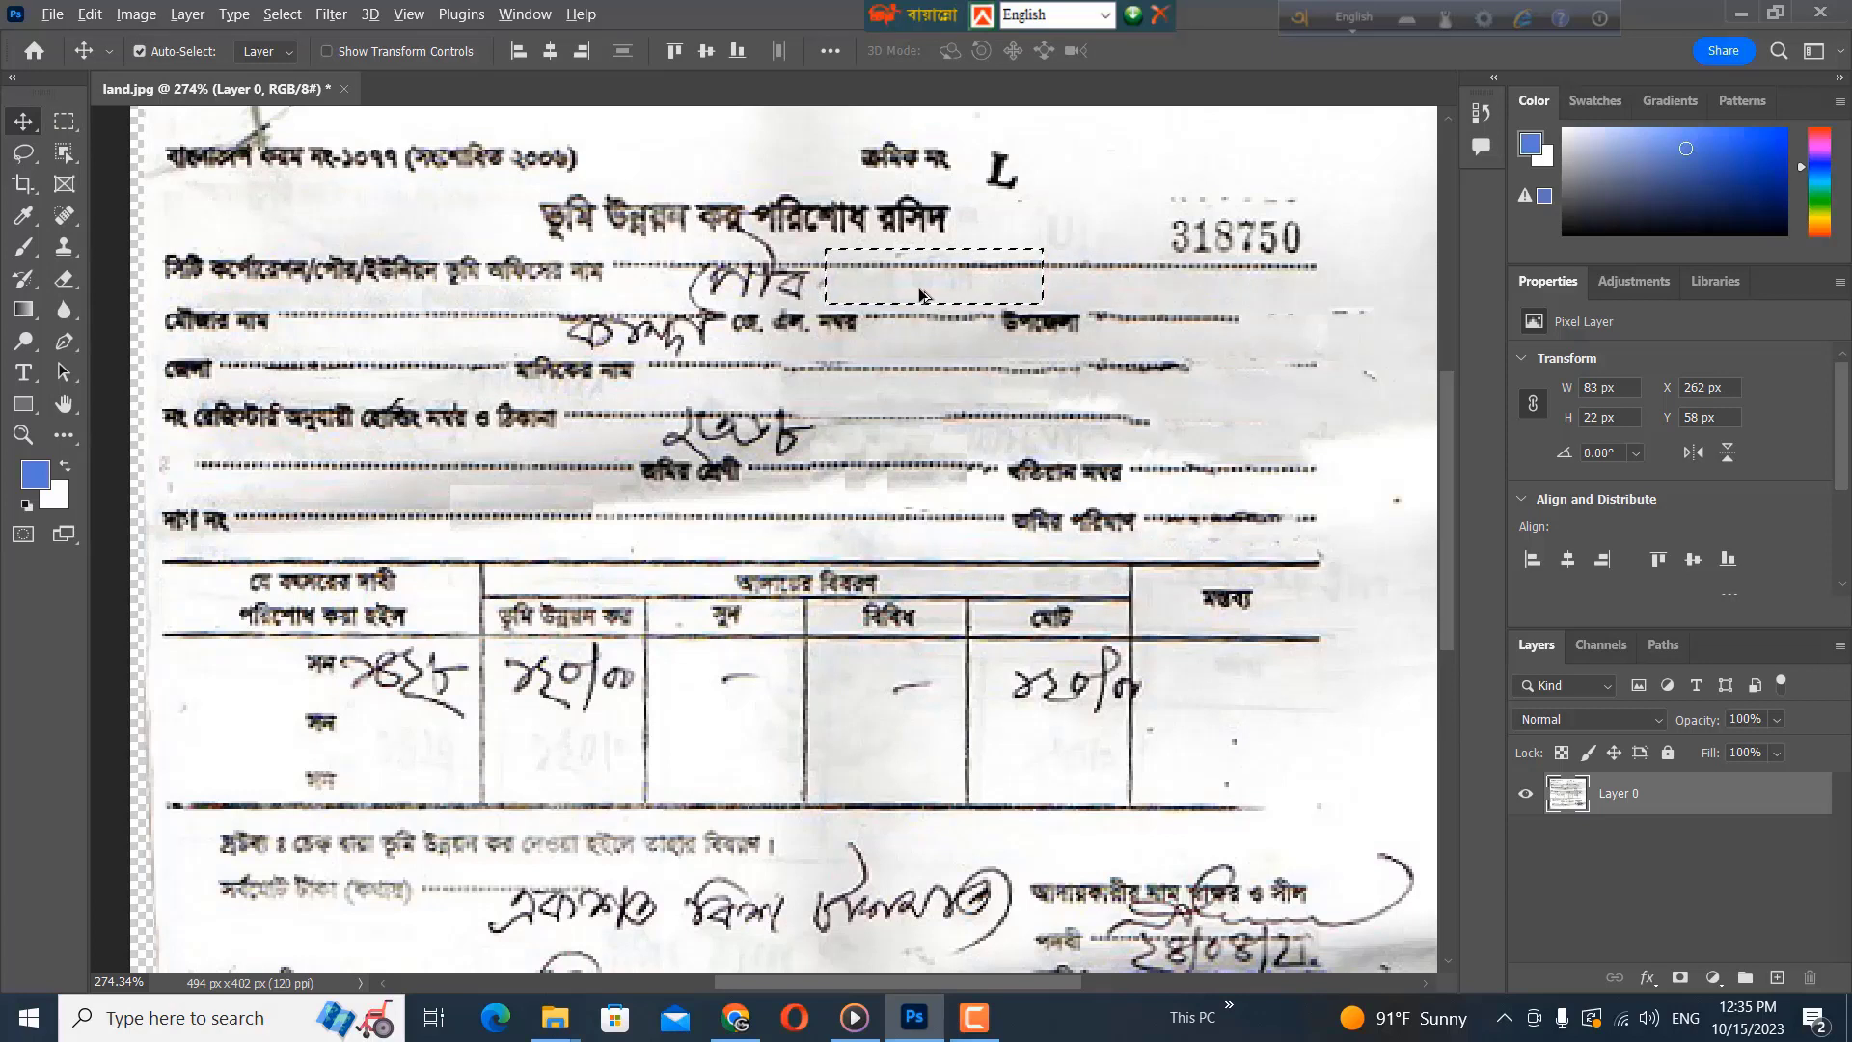
{"action": "left_click_drag", "start_coordinate": [916, 294], "coordinate": [774, 292]}
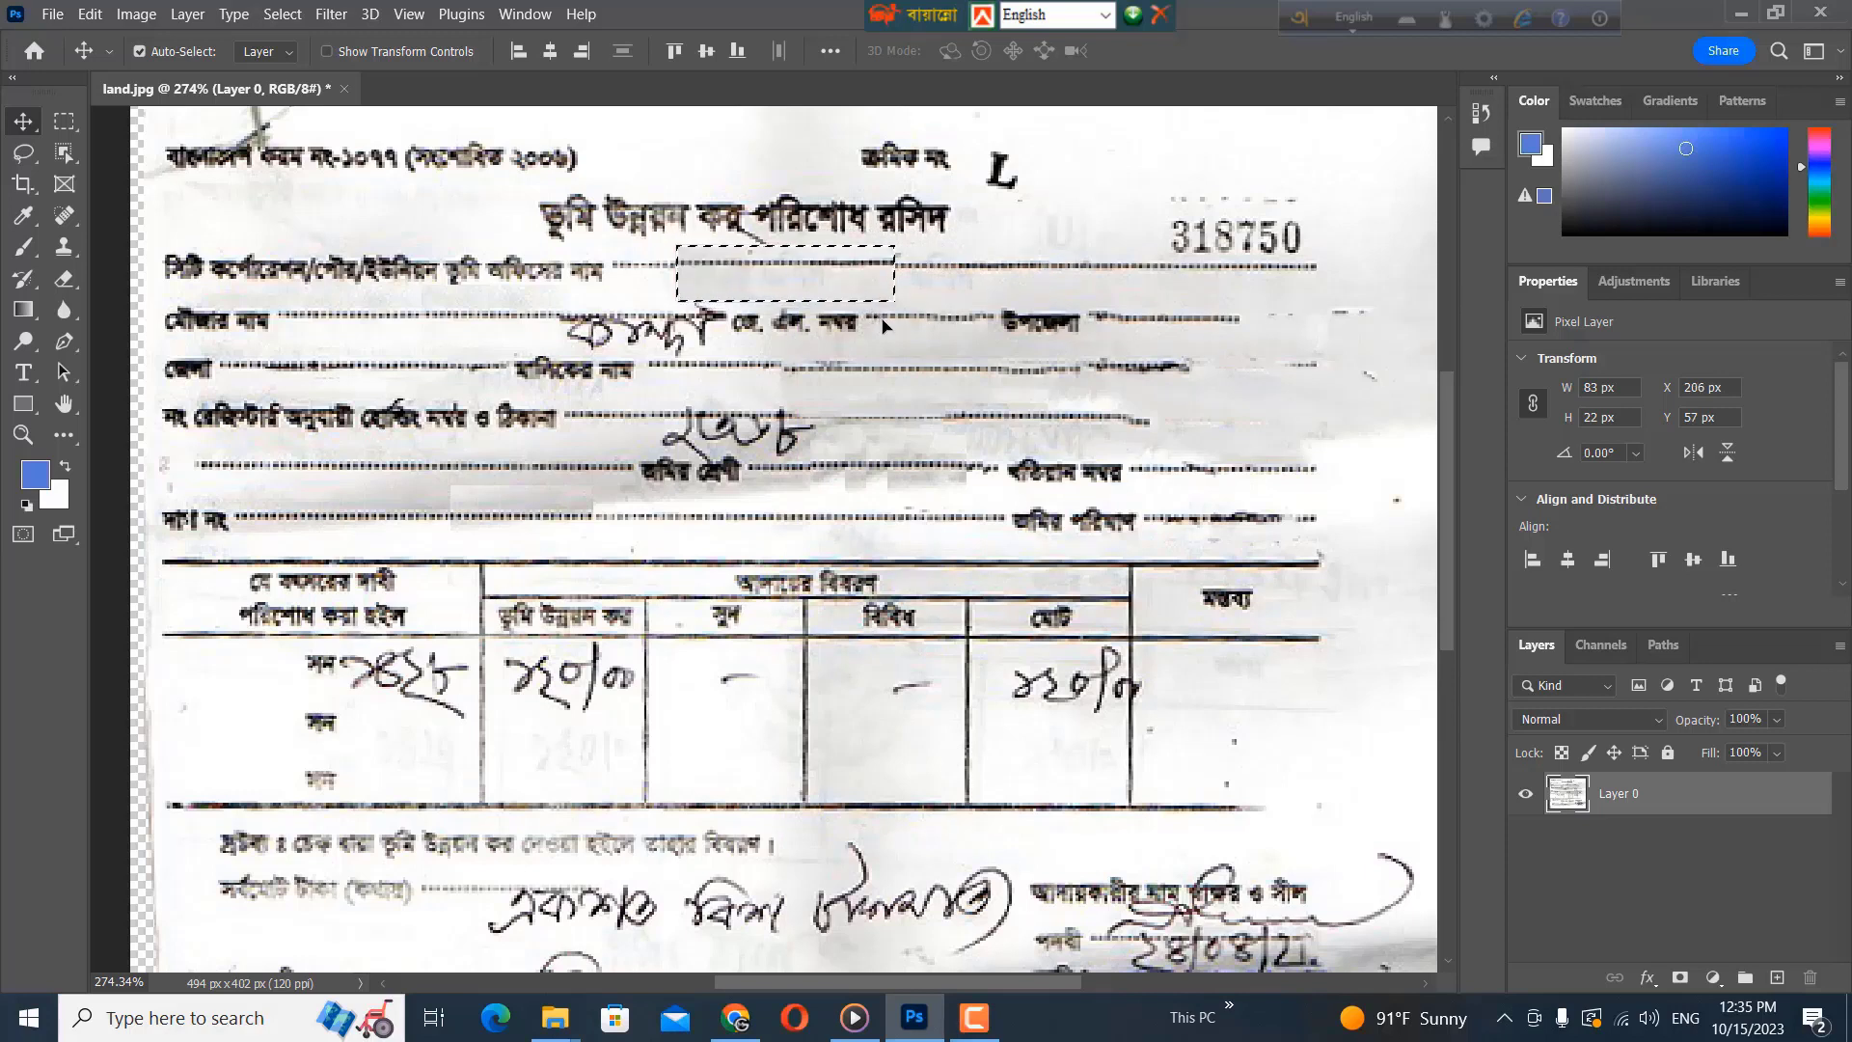
{"action": "key", "text": "ctrl"}
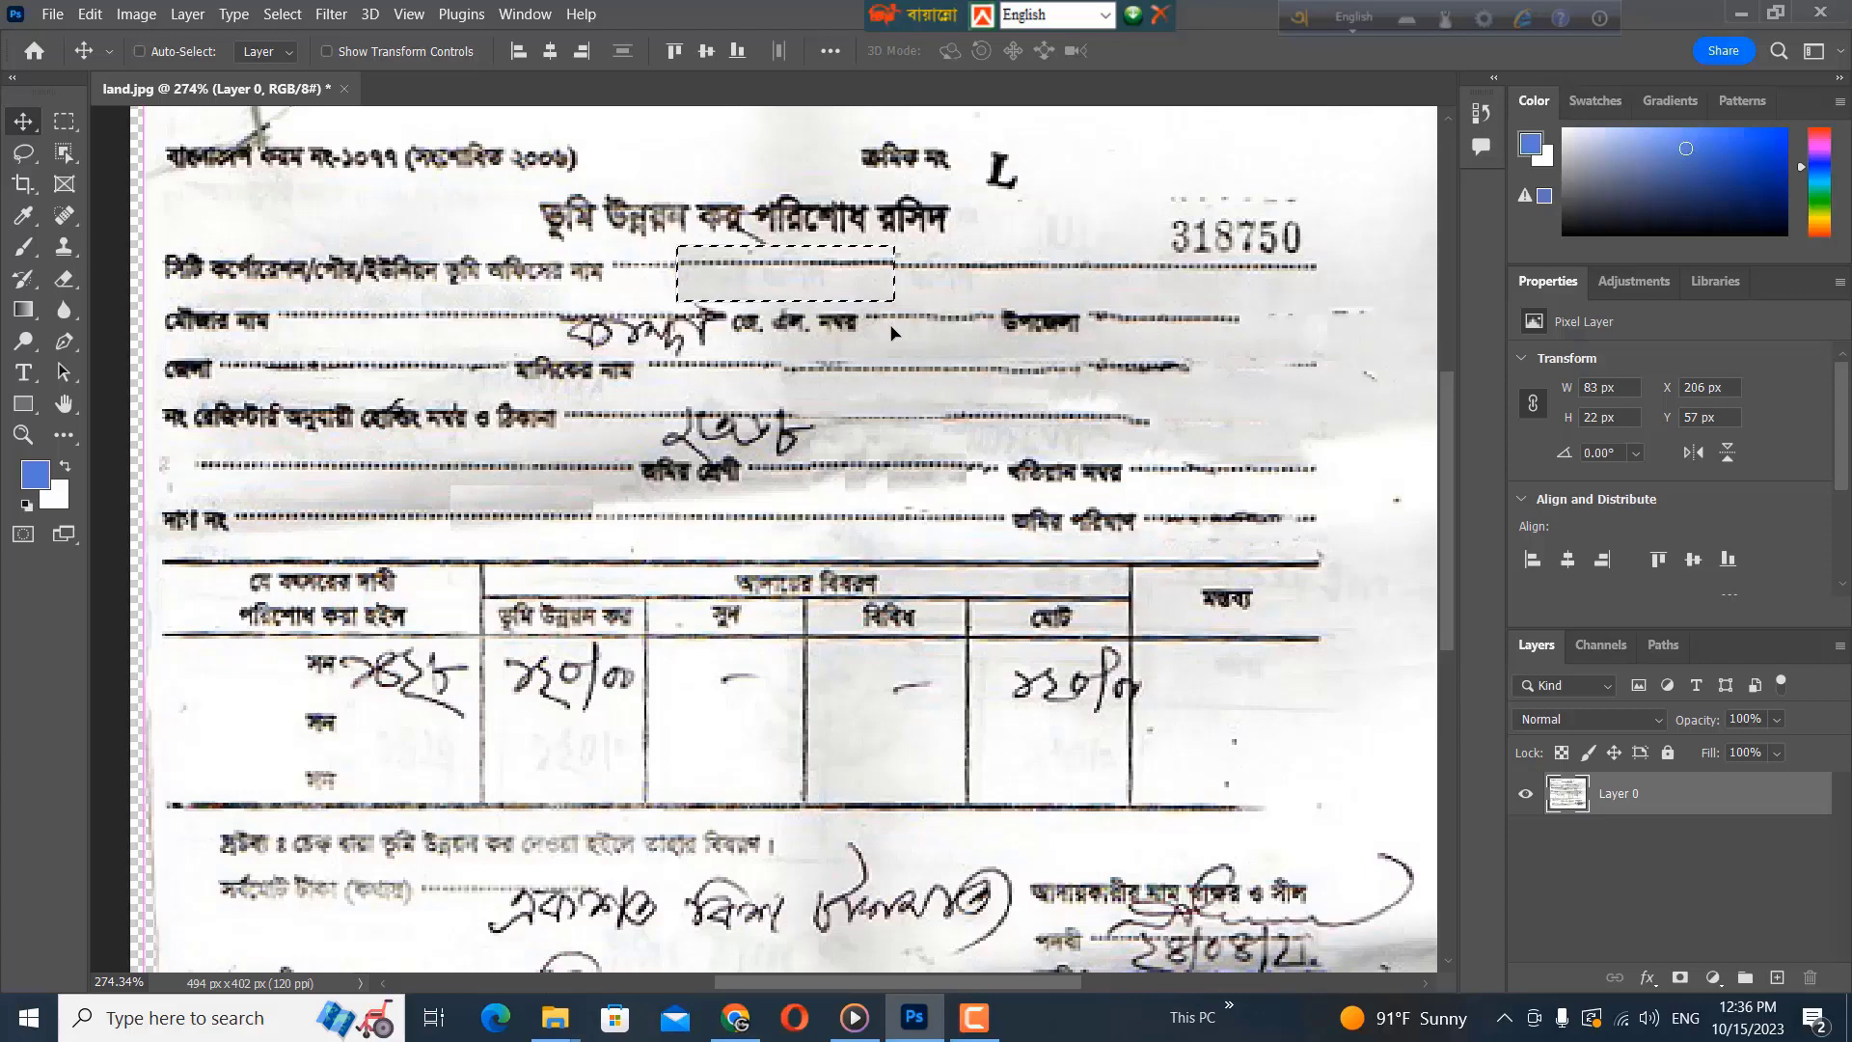
{"action": "key", "text": "ctrl+d"}
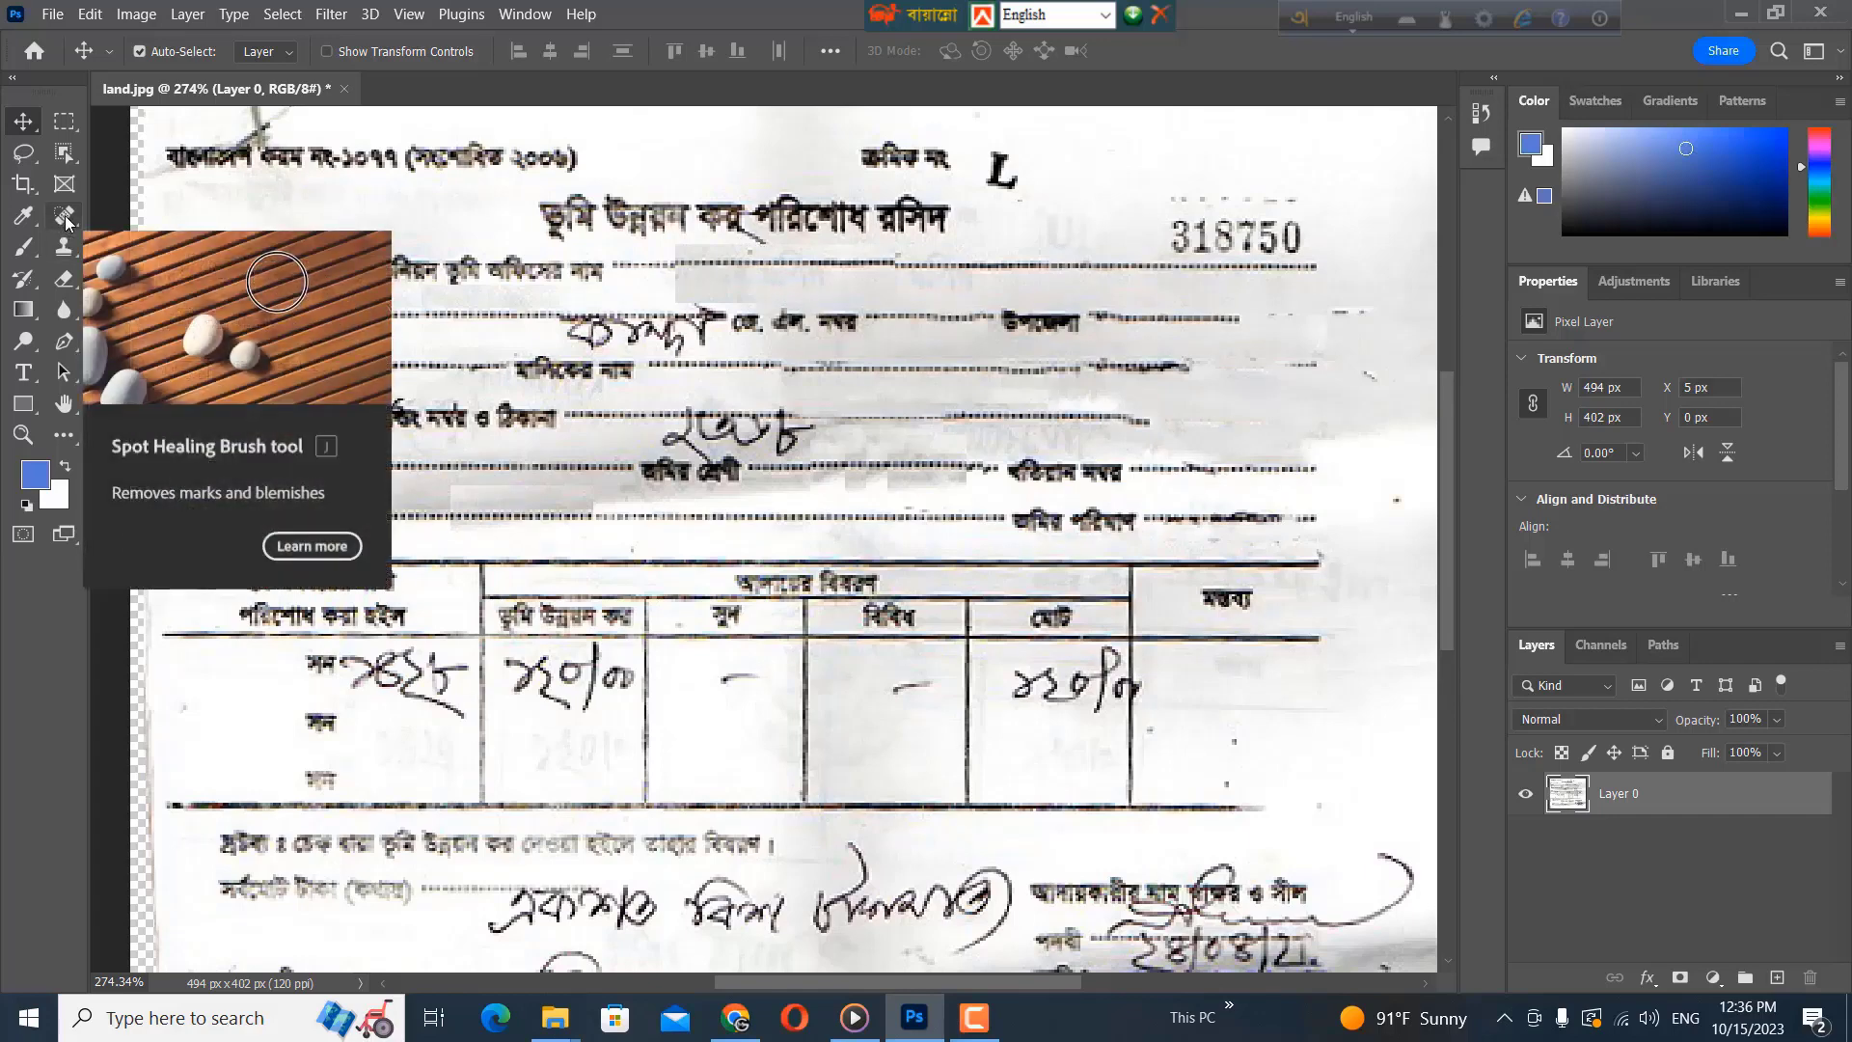
- Spot-heal the small mark in the receipt title and the stray dash on the form
{"action": "left_click", "coordinate": [66, 219]}
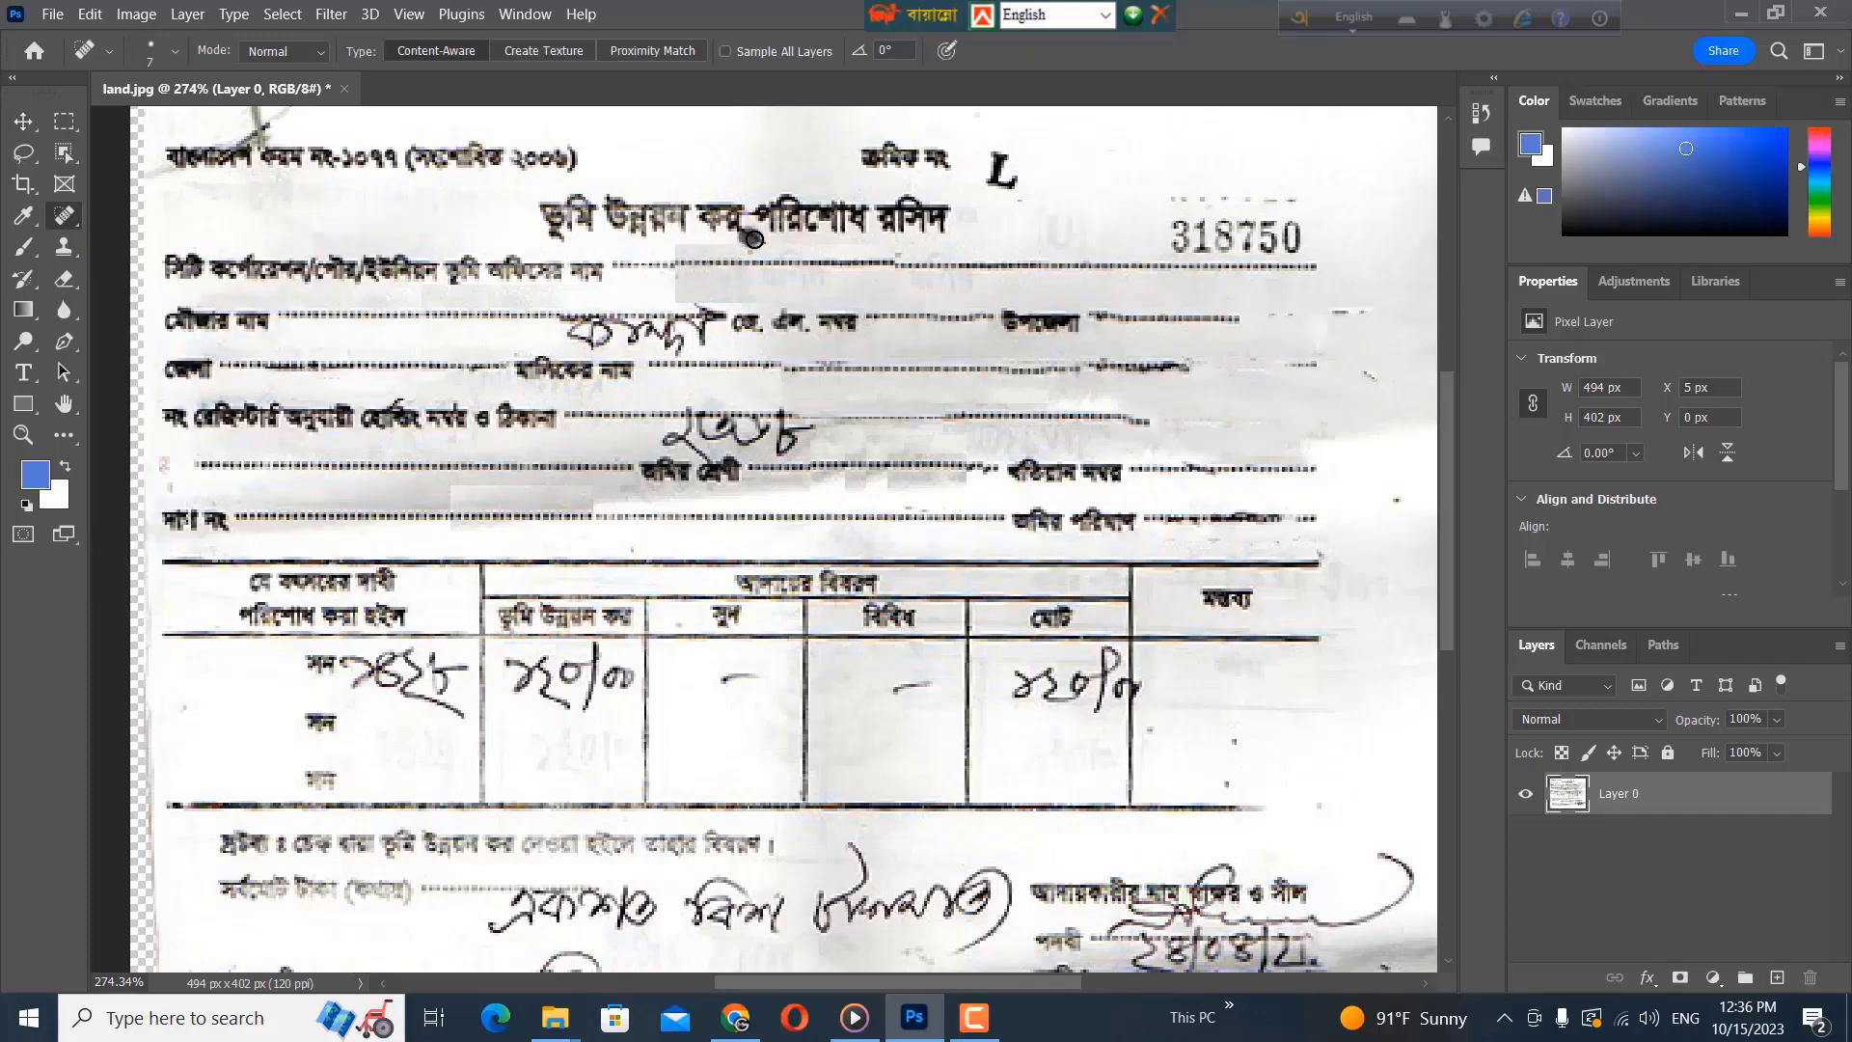
{"action": "left_click_drag", "start_coordinate": [757, 240], "coordinate": [754, 254]}
{"action": "mouse_move", "coordinate": [1323, 313]}
{"action": "left_mouse_down"}
{"action": "mouse_move", "coordinate": [1370, 313]}
{"action": "mouse_move", "coordinate": [1375, 390]}
{"action": "left_mouse_up"}
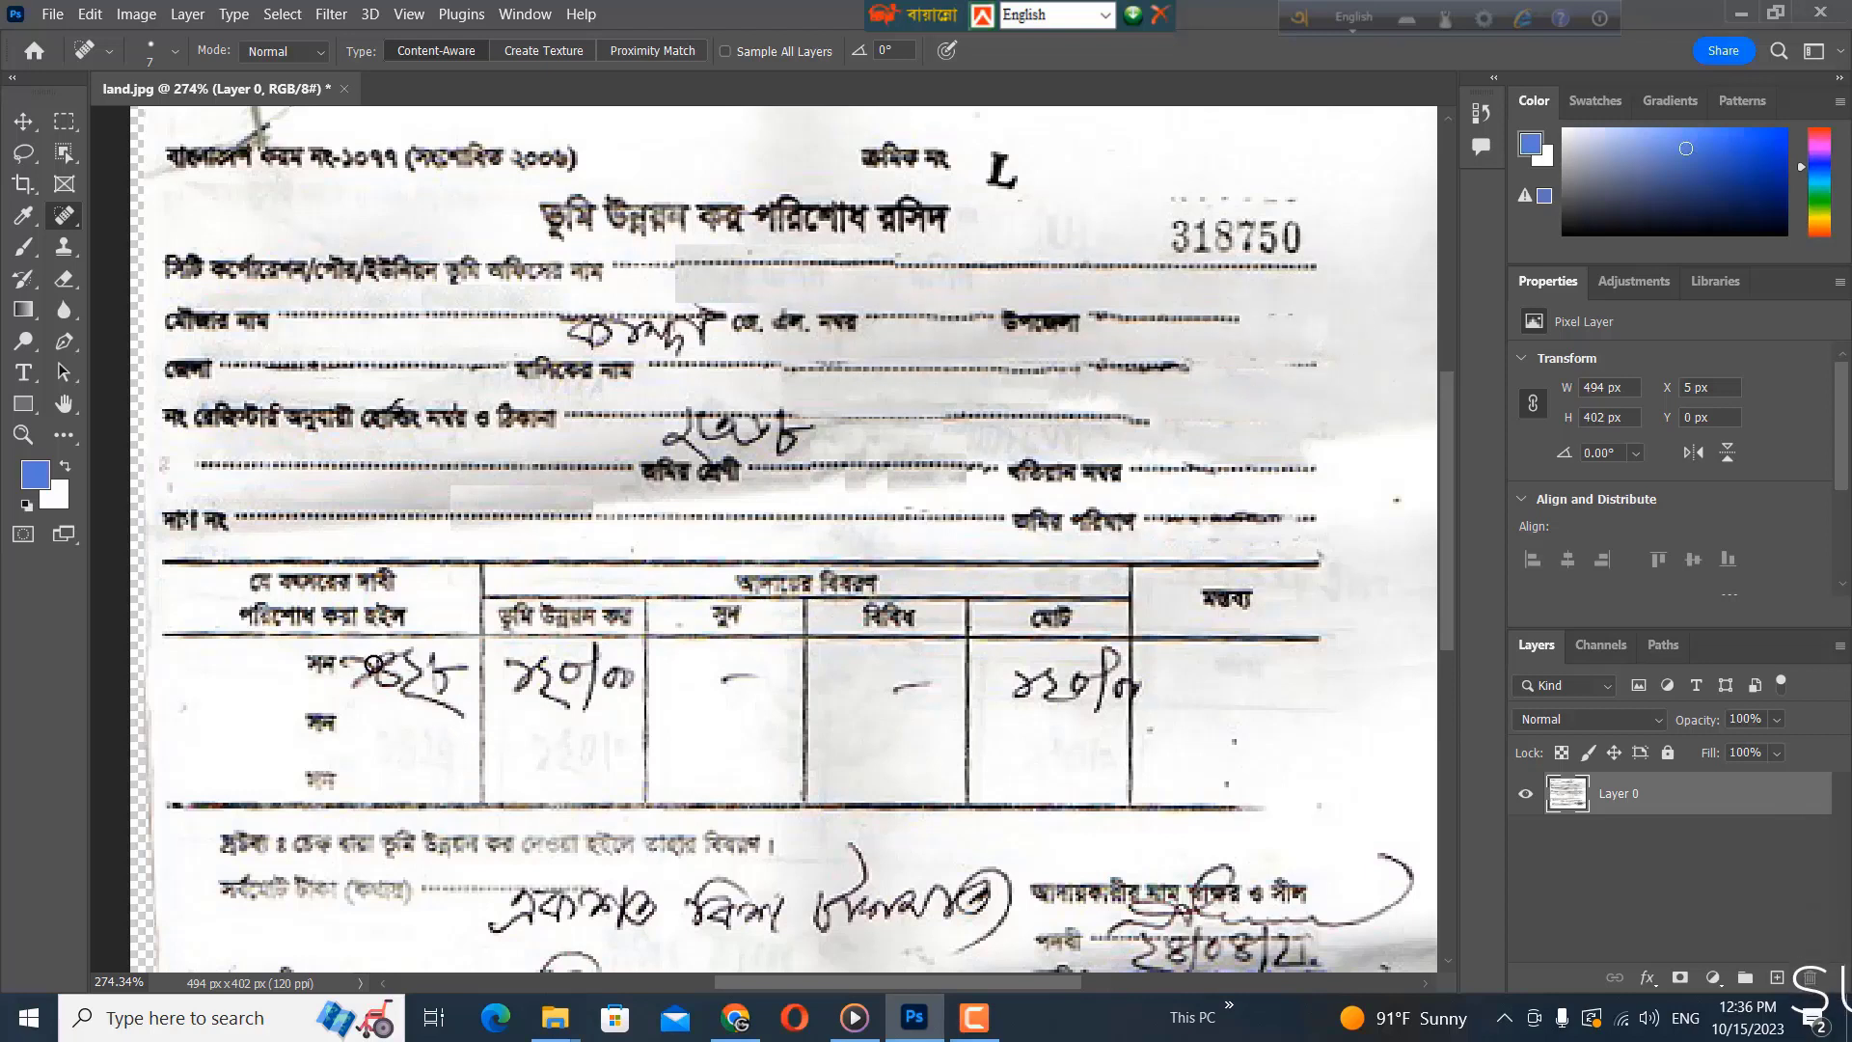
- Heal away the handwritten year in the first সন row of the table
{"action": "mouse_move", "coordinate": [347, 659]}
{"action": "left_mouse_down"}
{"action": "mouse_move", "coordinate": [444, 672]}
{"action": "mouse_move", "coordinate": [449, 707]}
{"action": "left_mouse_up"}
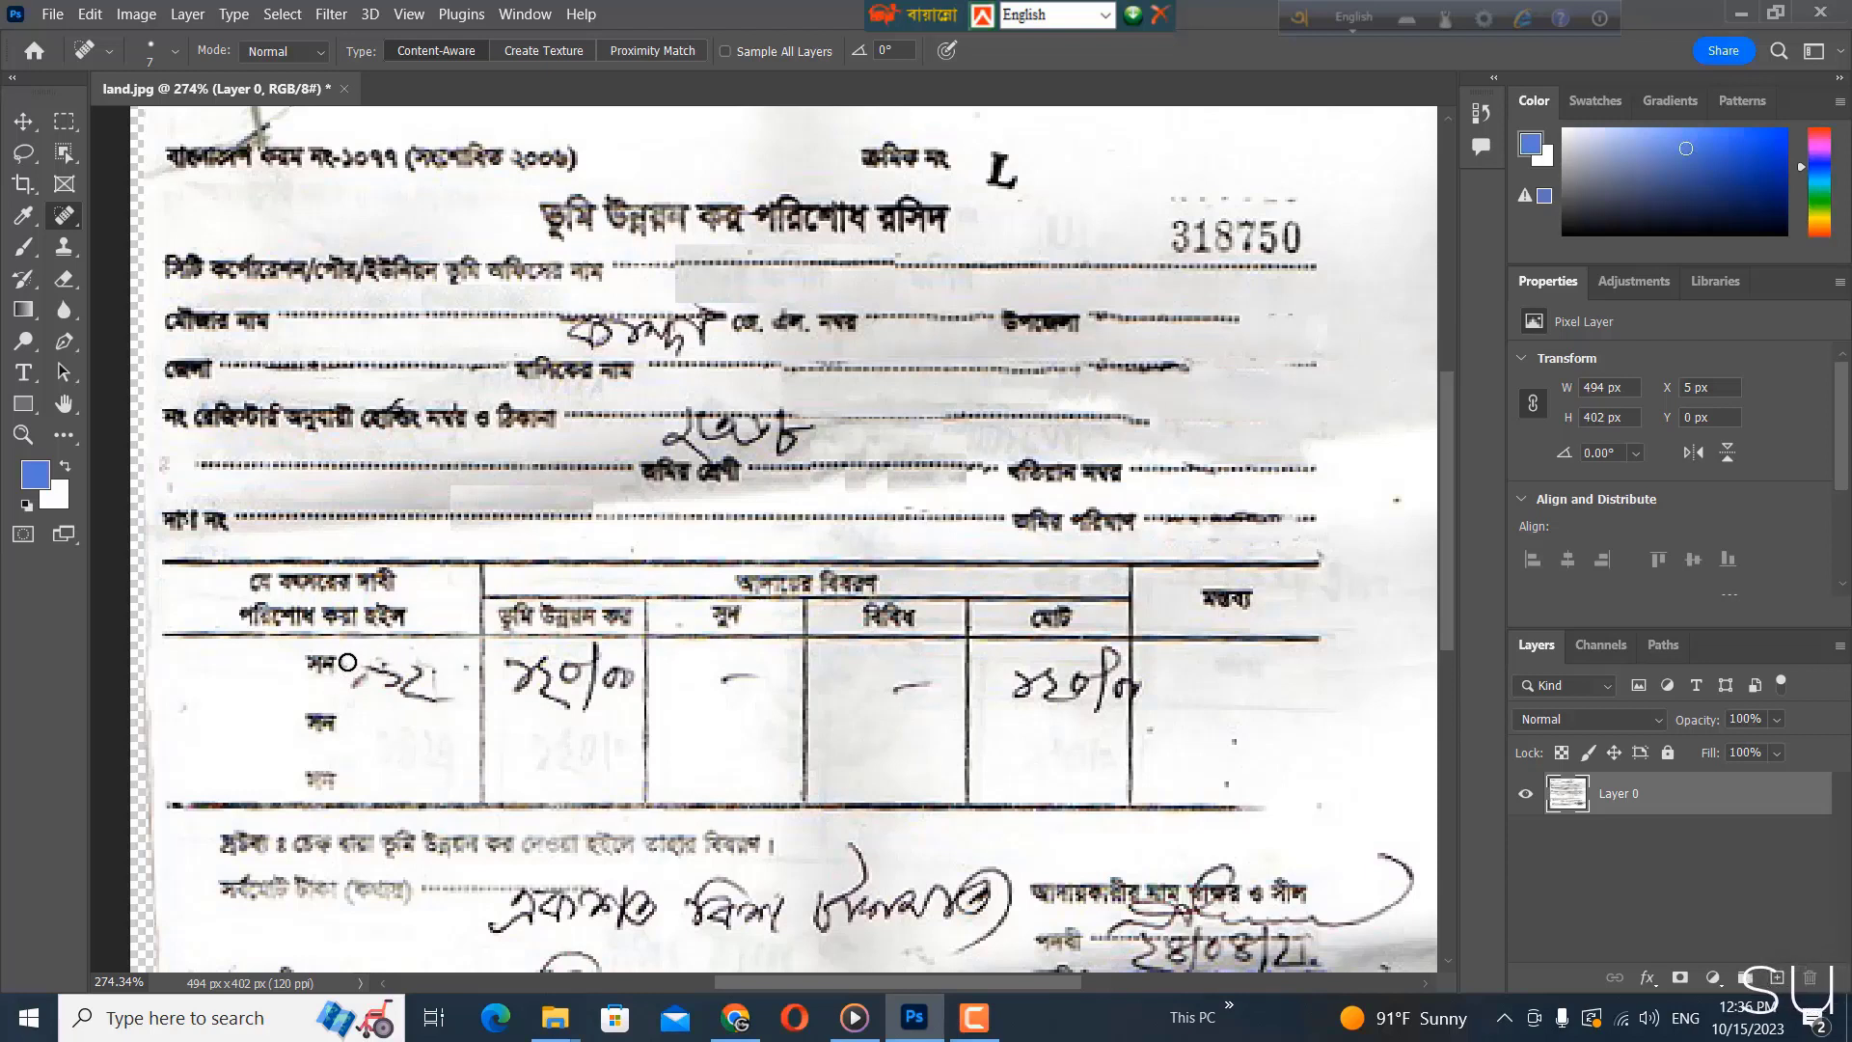
{"action": "mouse_move", "coordinate": [347, 663]}
{"action": "left_mouse_down"}
{"action": "mouse_move", "coordinate": [434, 704]}
{"action": "mouse_move", "coordinate": [403, 703]}
{"action": "mouse_move", "coordinate": [398, 675]}
{"action": "mouse_move", "coordinate": [461, 689]}
{"action": "mouse_move", "coordinate": [397, 675]}
{"action": "mouse_move", "coordinate": [443, 657]}
{"action": "left_mouse_up"}
{"action": "left_click", "coordinate": [378, 662]}
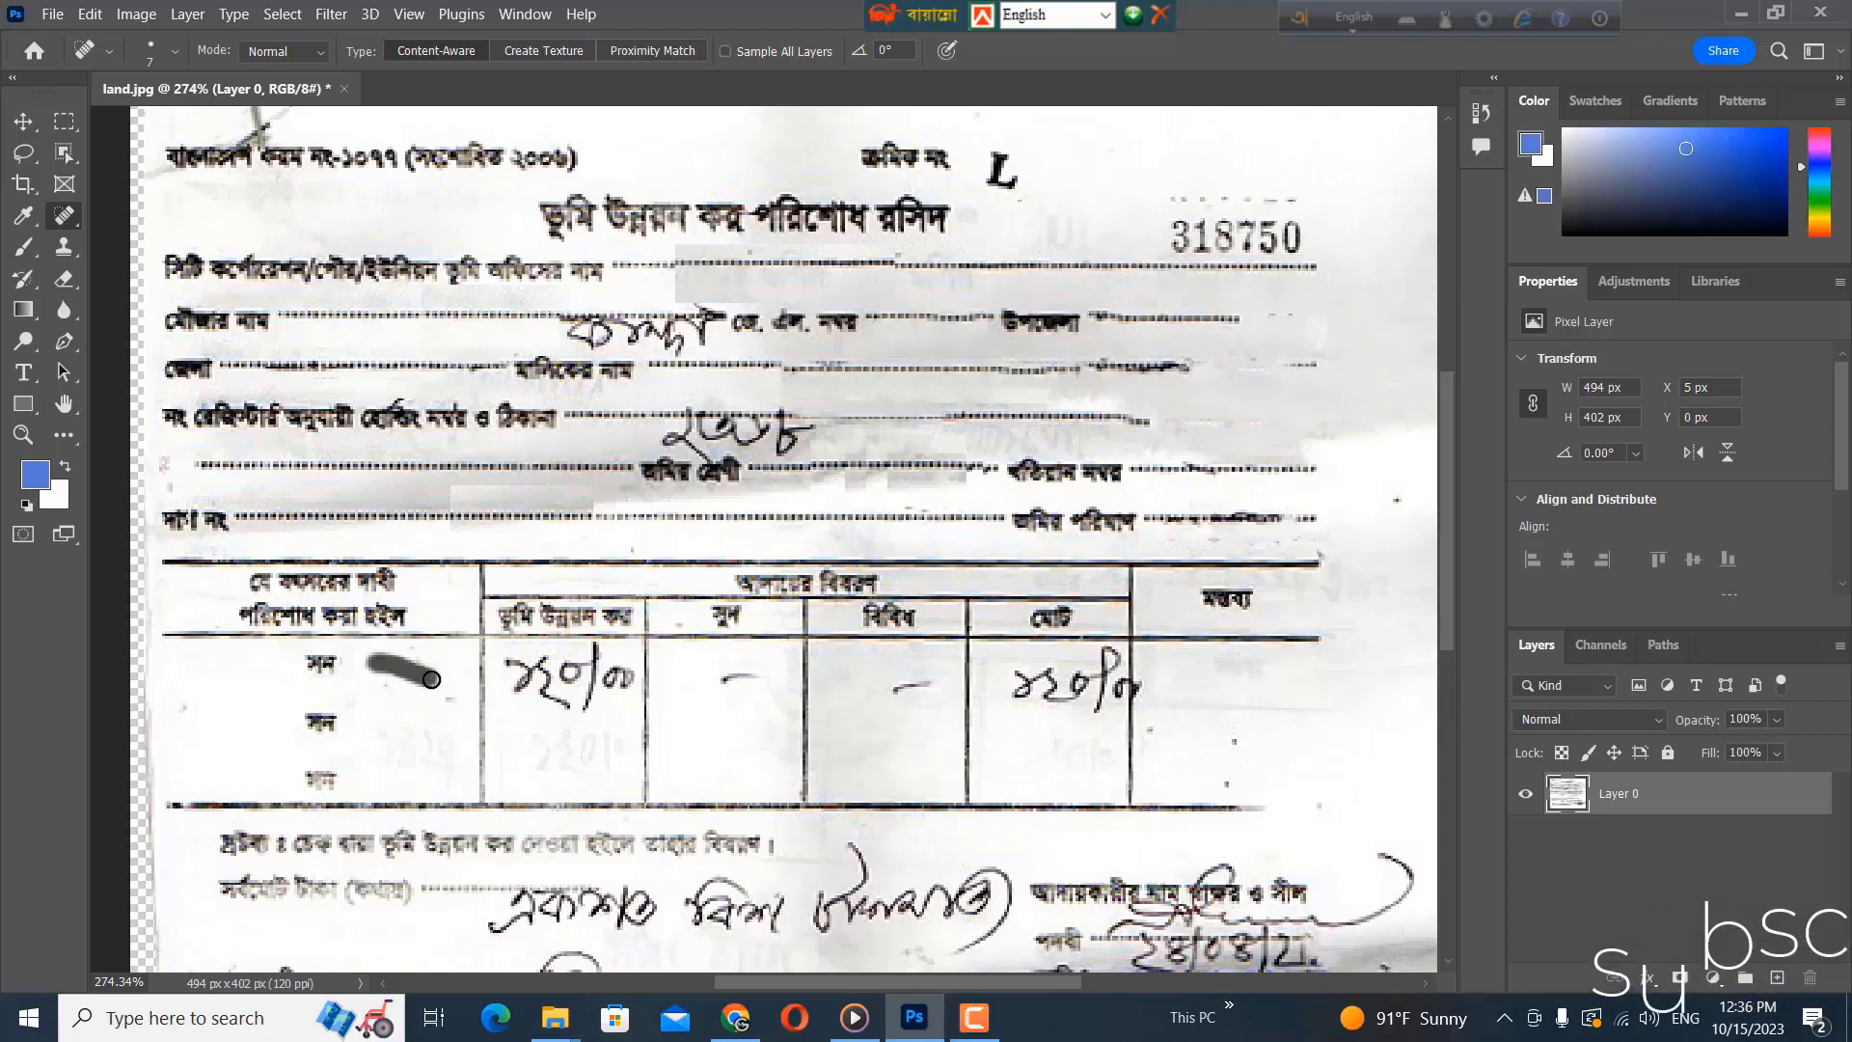
- Clone clean paper over the handwritten 100 in the first-row ভূমি উন্নয়ন কর column
{"action": "left_click", "coordinate": [77, 247]}
{"action": "right_click", "coordinate": [77, 247]}
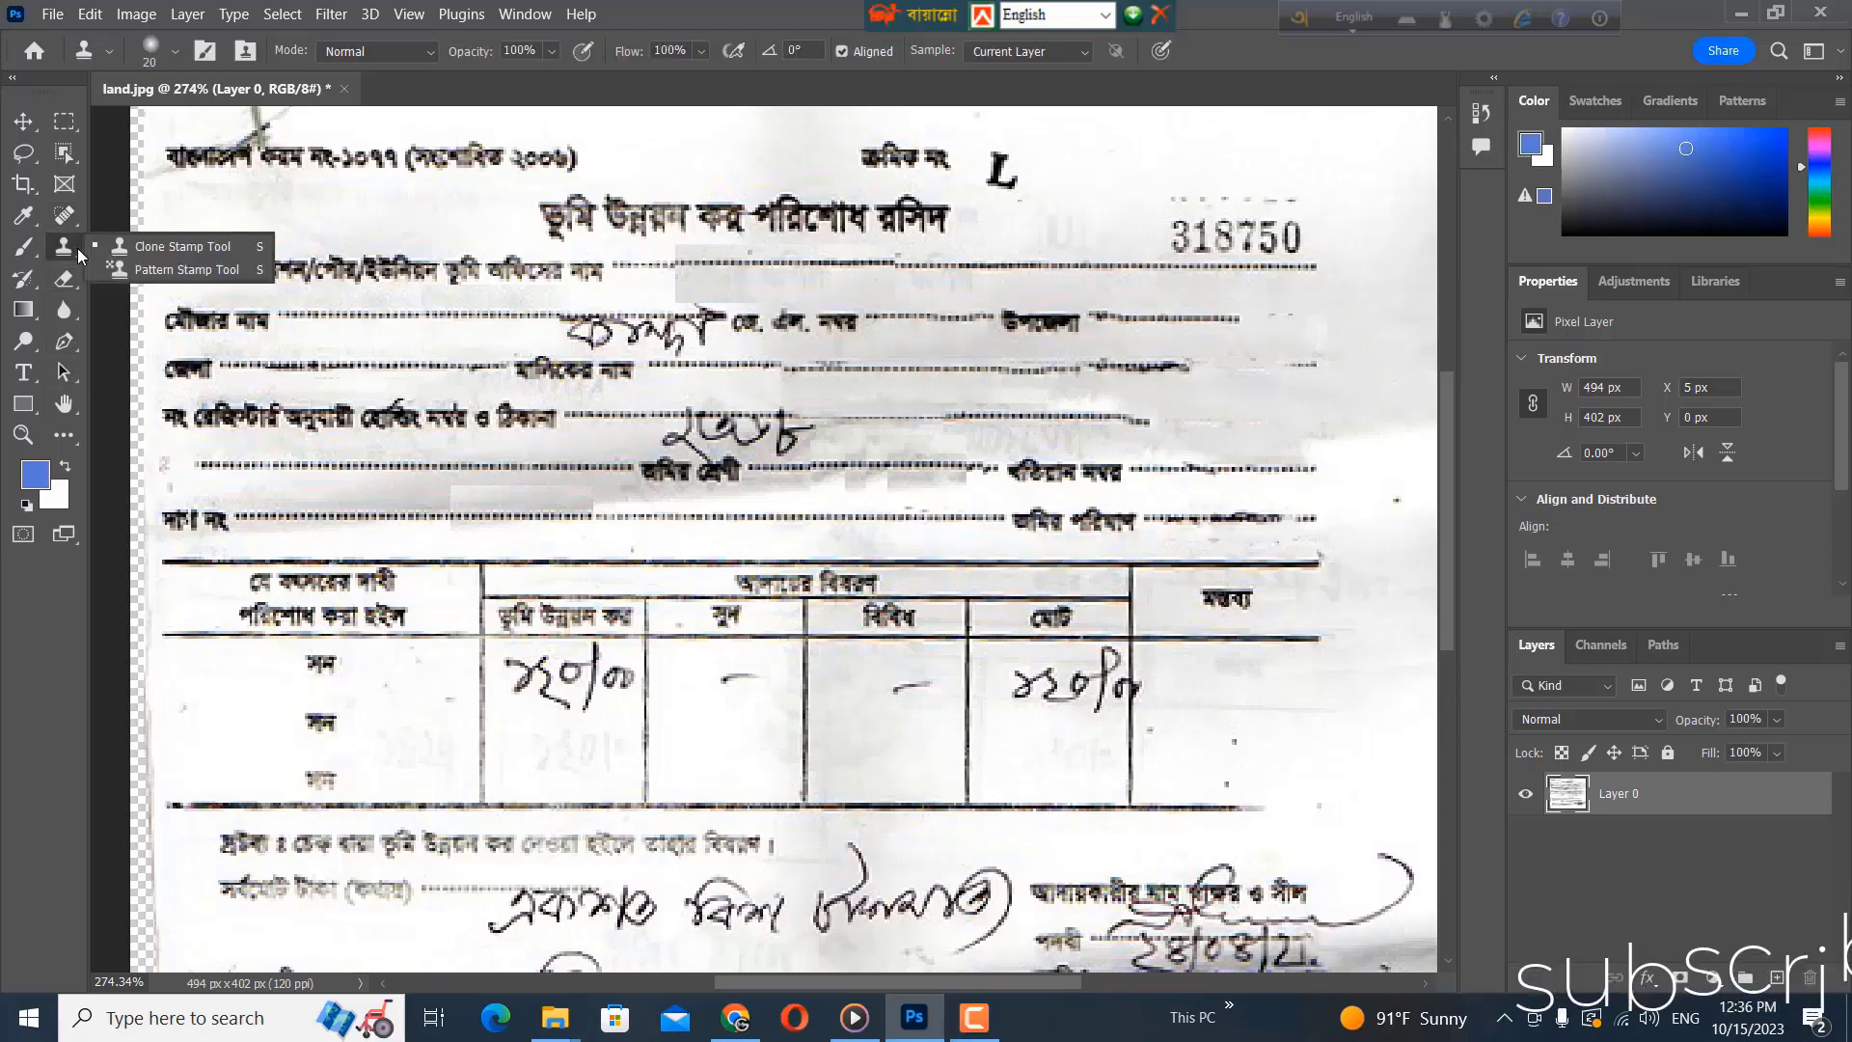
{"action": "left_click", "coordinate": [159, 249]}
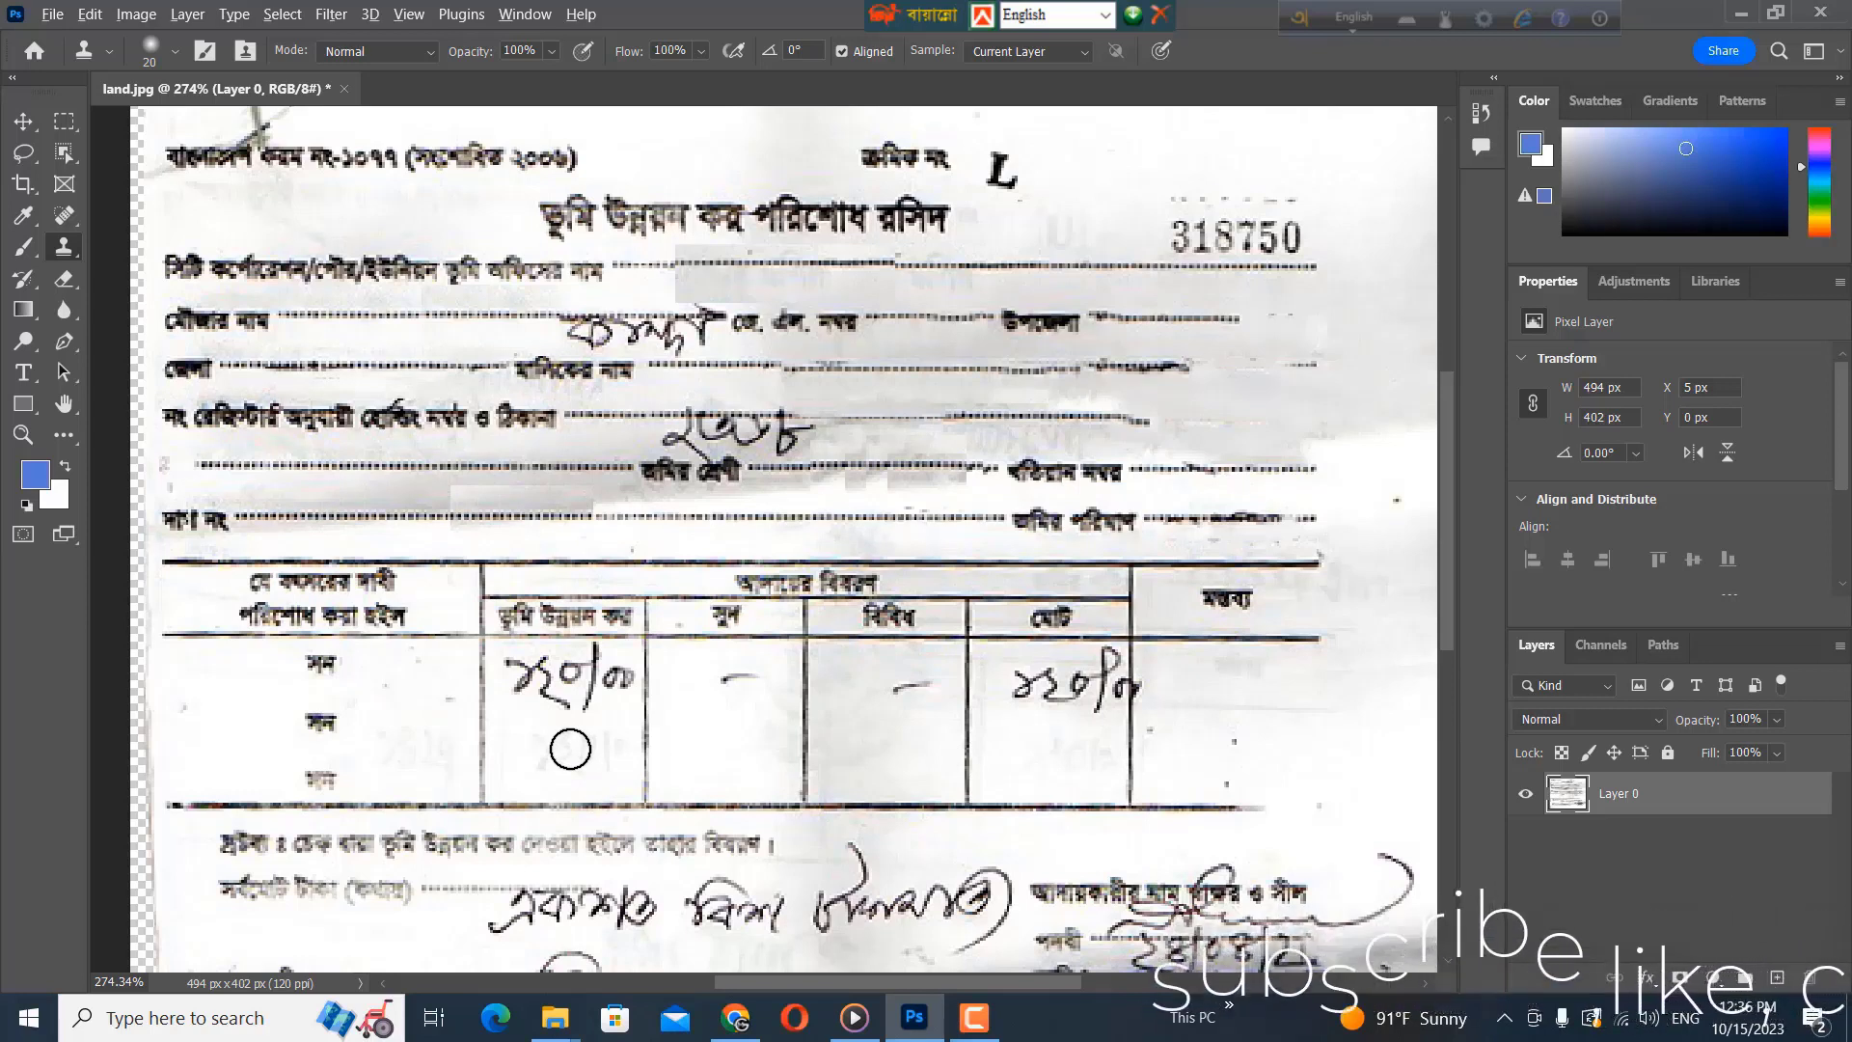
{"action": "mouse_move", "coordinate": [515, 682]}
{"action": "left_mouse_down"}
{"action": "mouse_move", "coordinate": [545, 674]}
{"action": "mouse_move", "coordinate": [526, 669]}
{"action": "mouse_move", "coordinate": [531, 689]}
{"action": "left_mouse_up"}
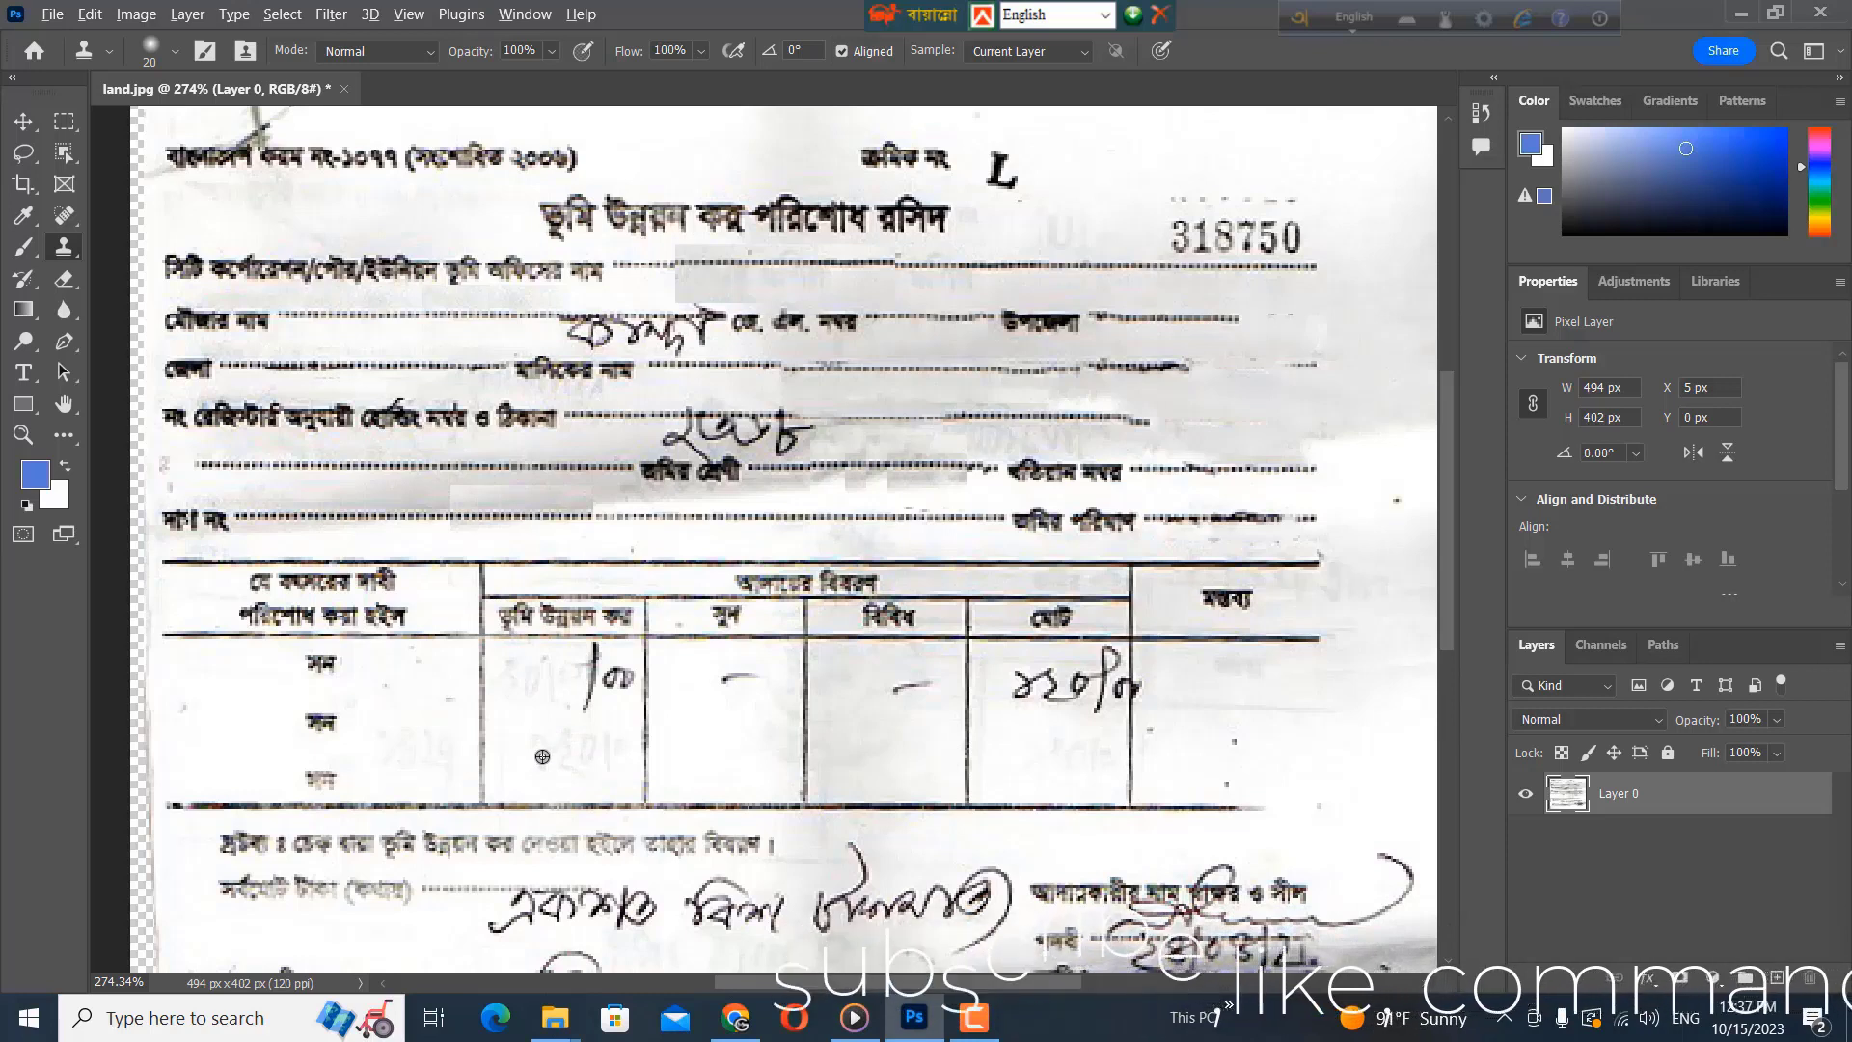
{"action": "left_click", "coordinate": [542, 756], "text": "alt"}
{"action": "mouse_move", "coordinate": [586, 678]}
{"action": "left_mouse_down"}
{"action": "mouse_move", "coordinate": [591, 663]}
{"action": "mouse_move", "coordinate": [613, 683]}
{"action": "mouse_move", "coordinate": [583, 702]}
{"action": "left_mouse_up"}
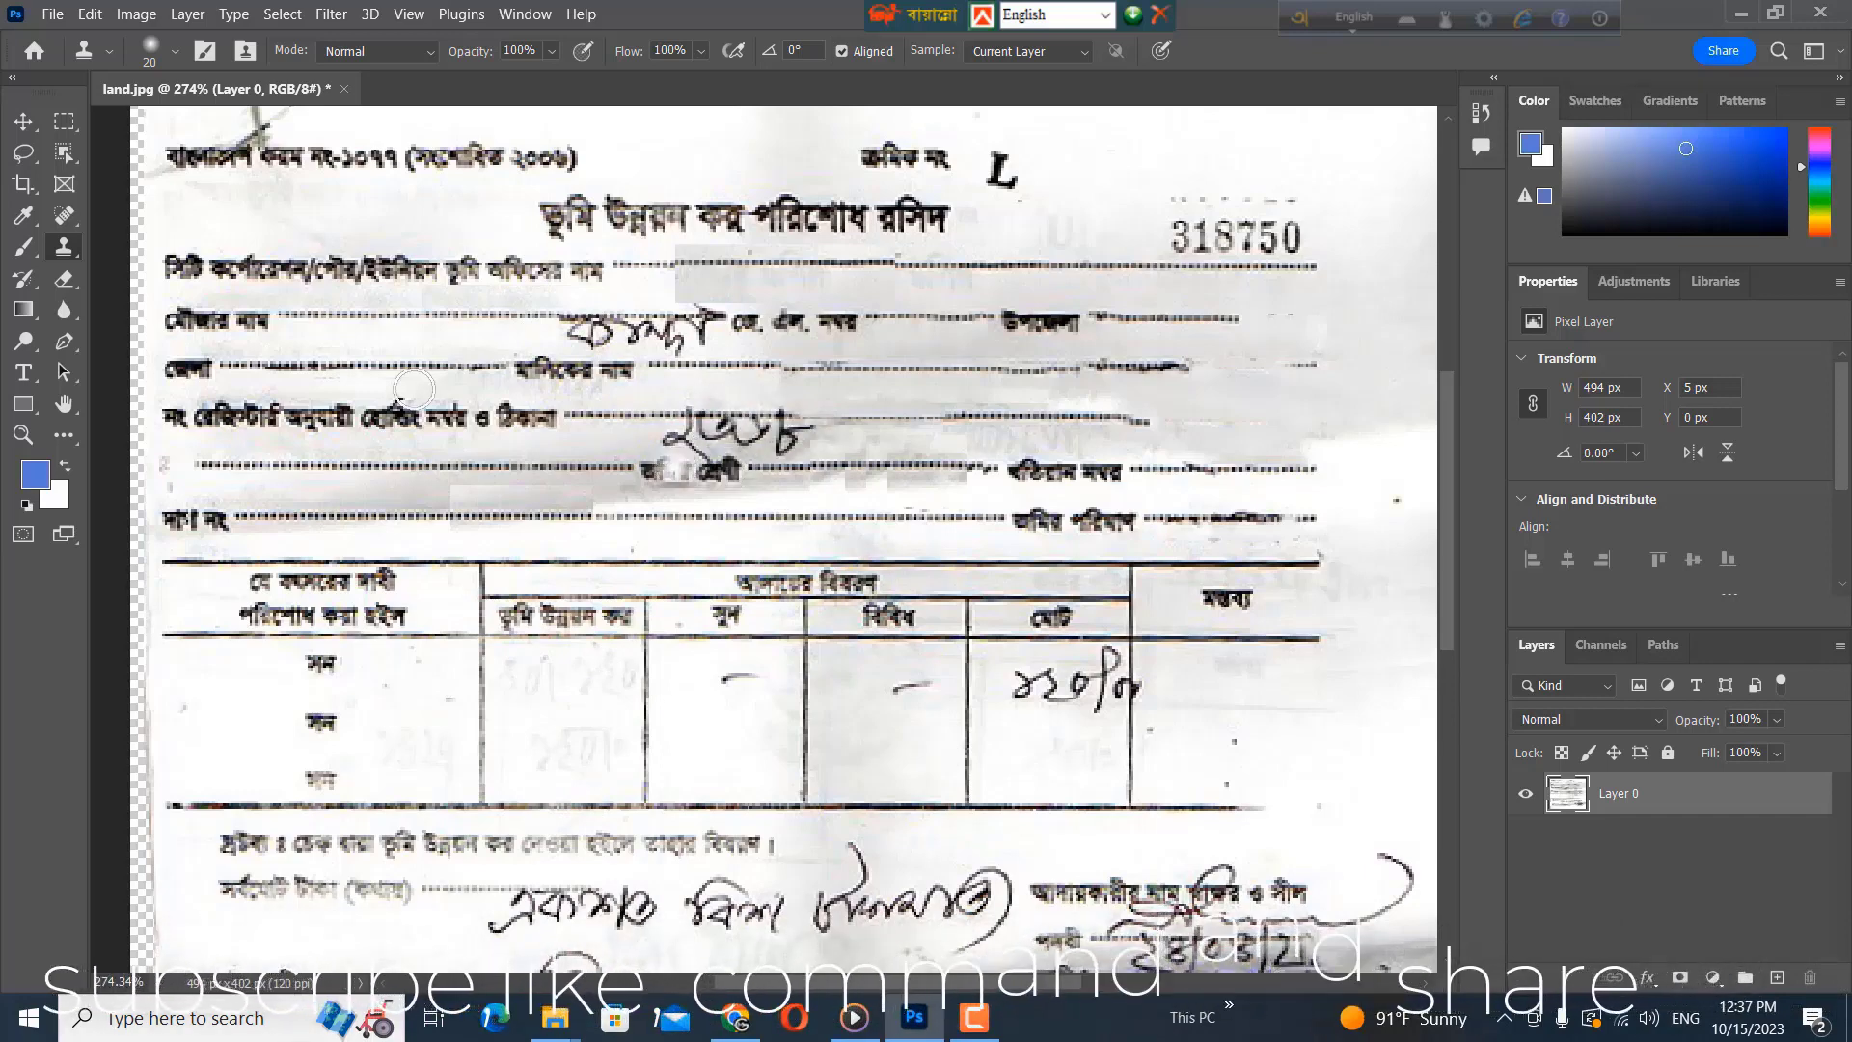
- Copy a blank dotted-line stretch right over the handwritten mouza name, then deselect
{"action": "left_click", "coordinate": [63, 120]}
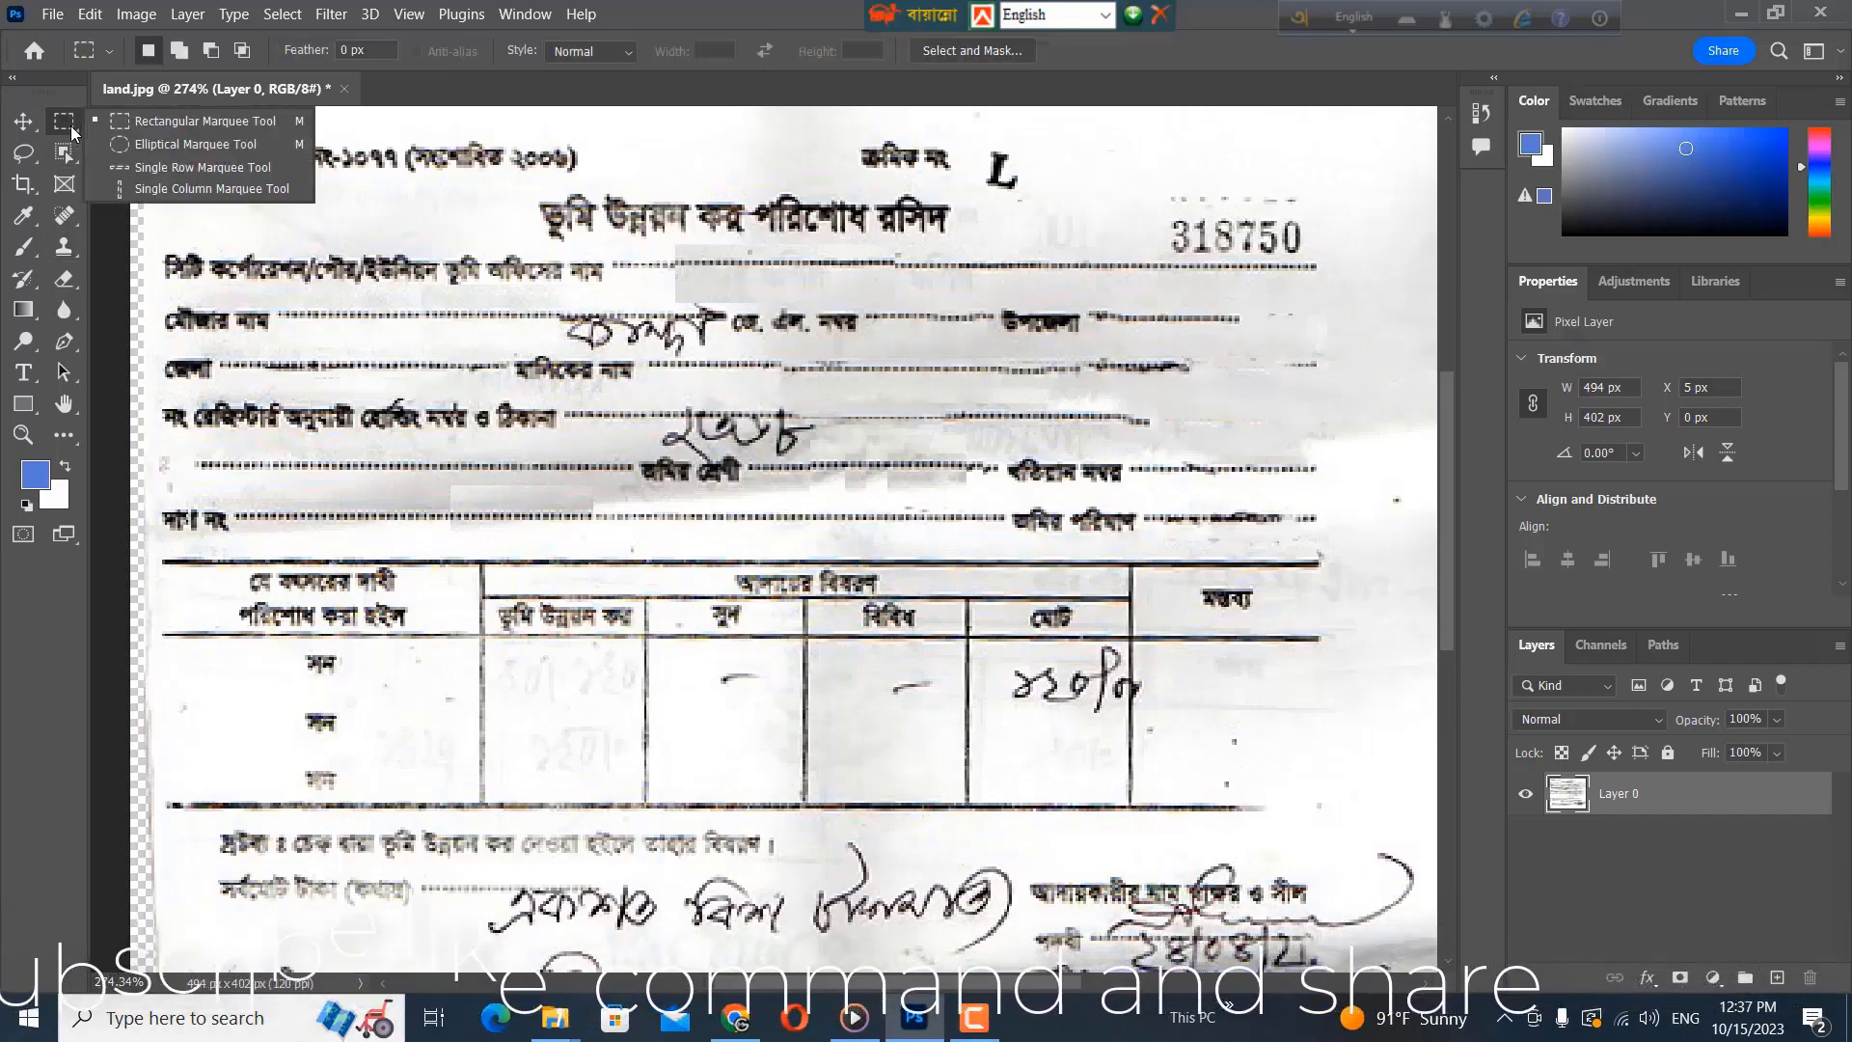
{"action": "left_click", "coordinate": [162, 126]}
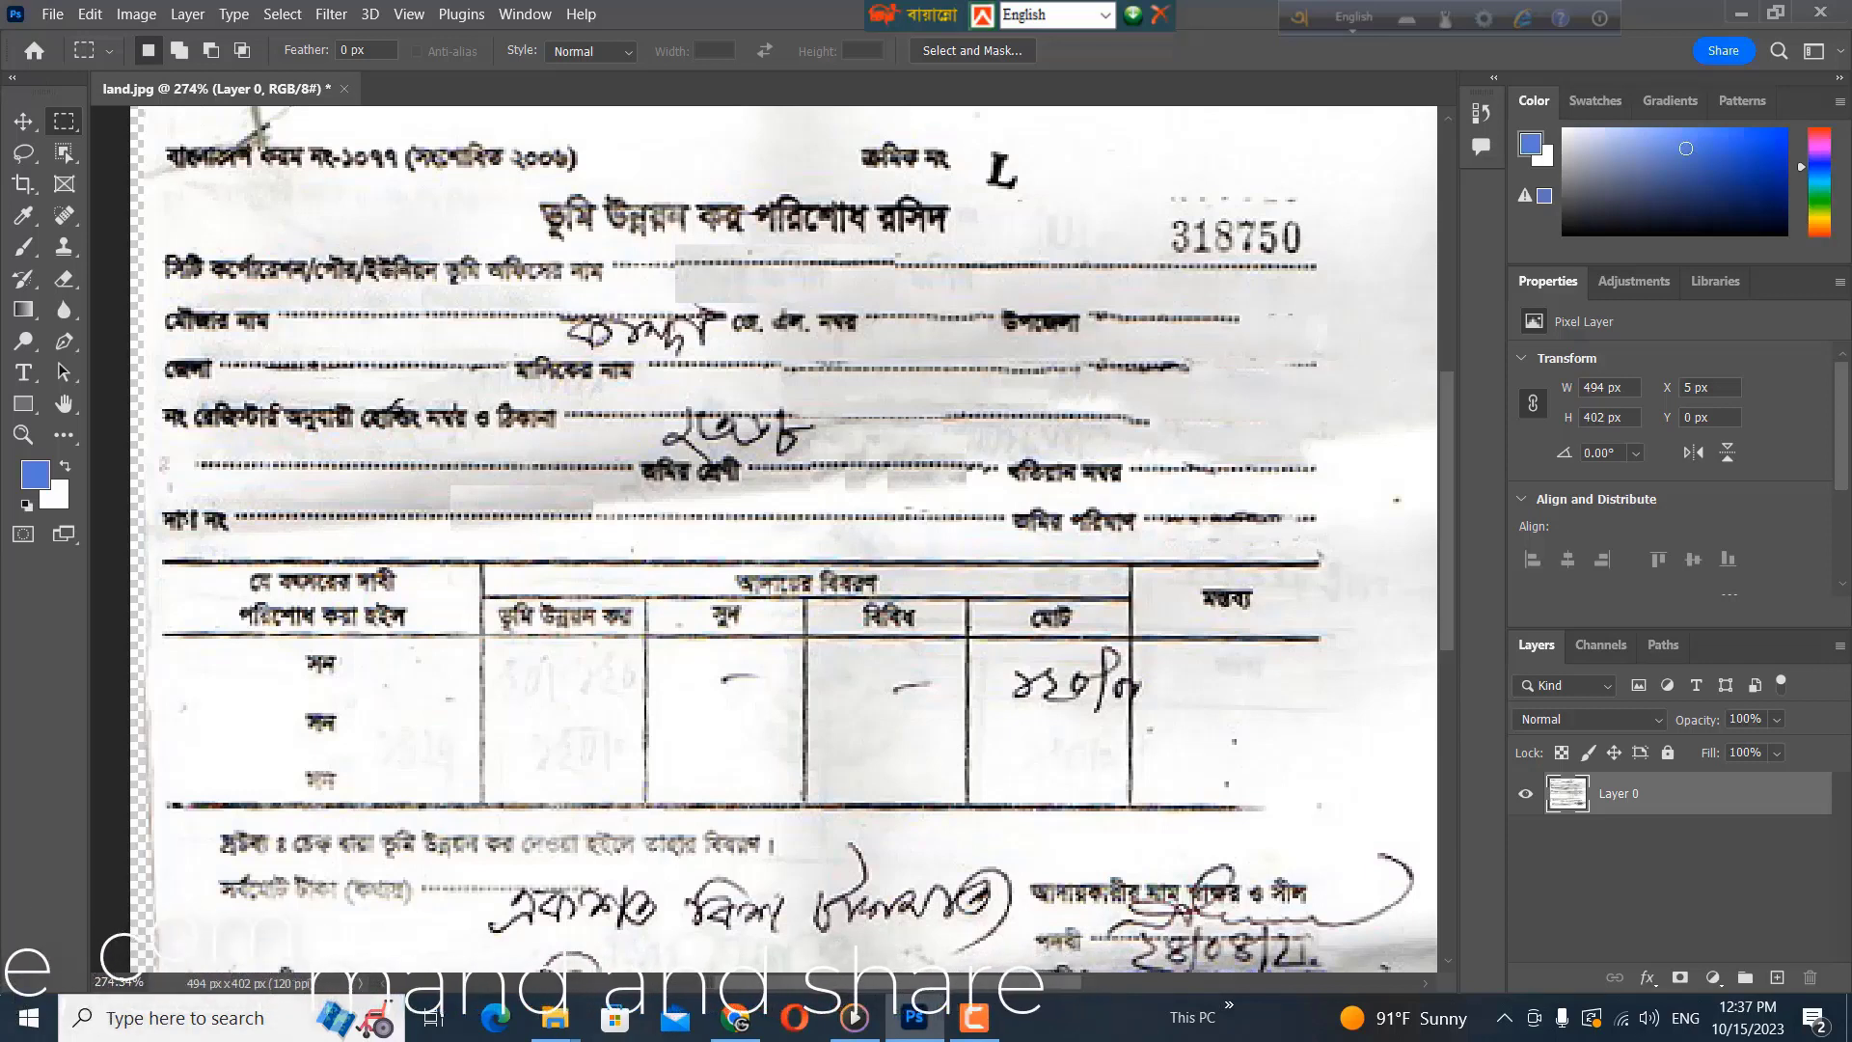
{"action": "left_click_drag", "start_coordinate": [376, 293], "coordinate": [561, 349]}
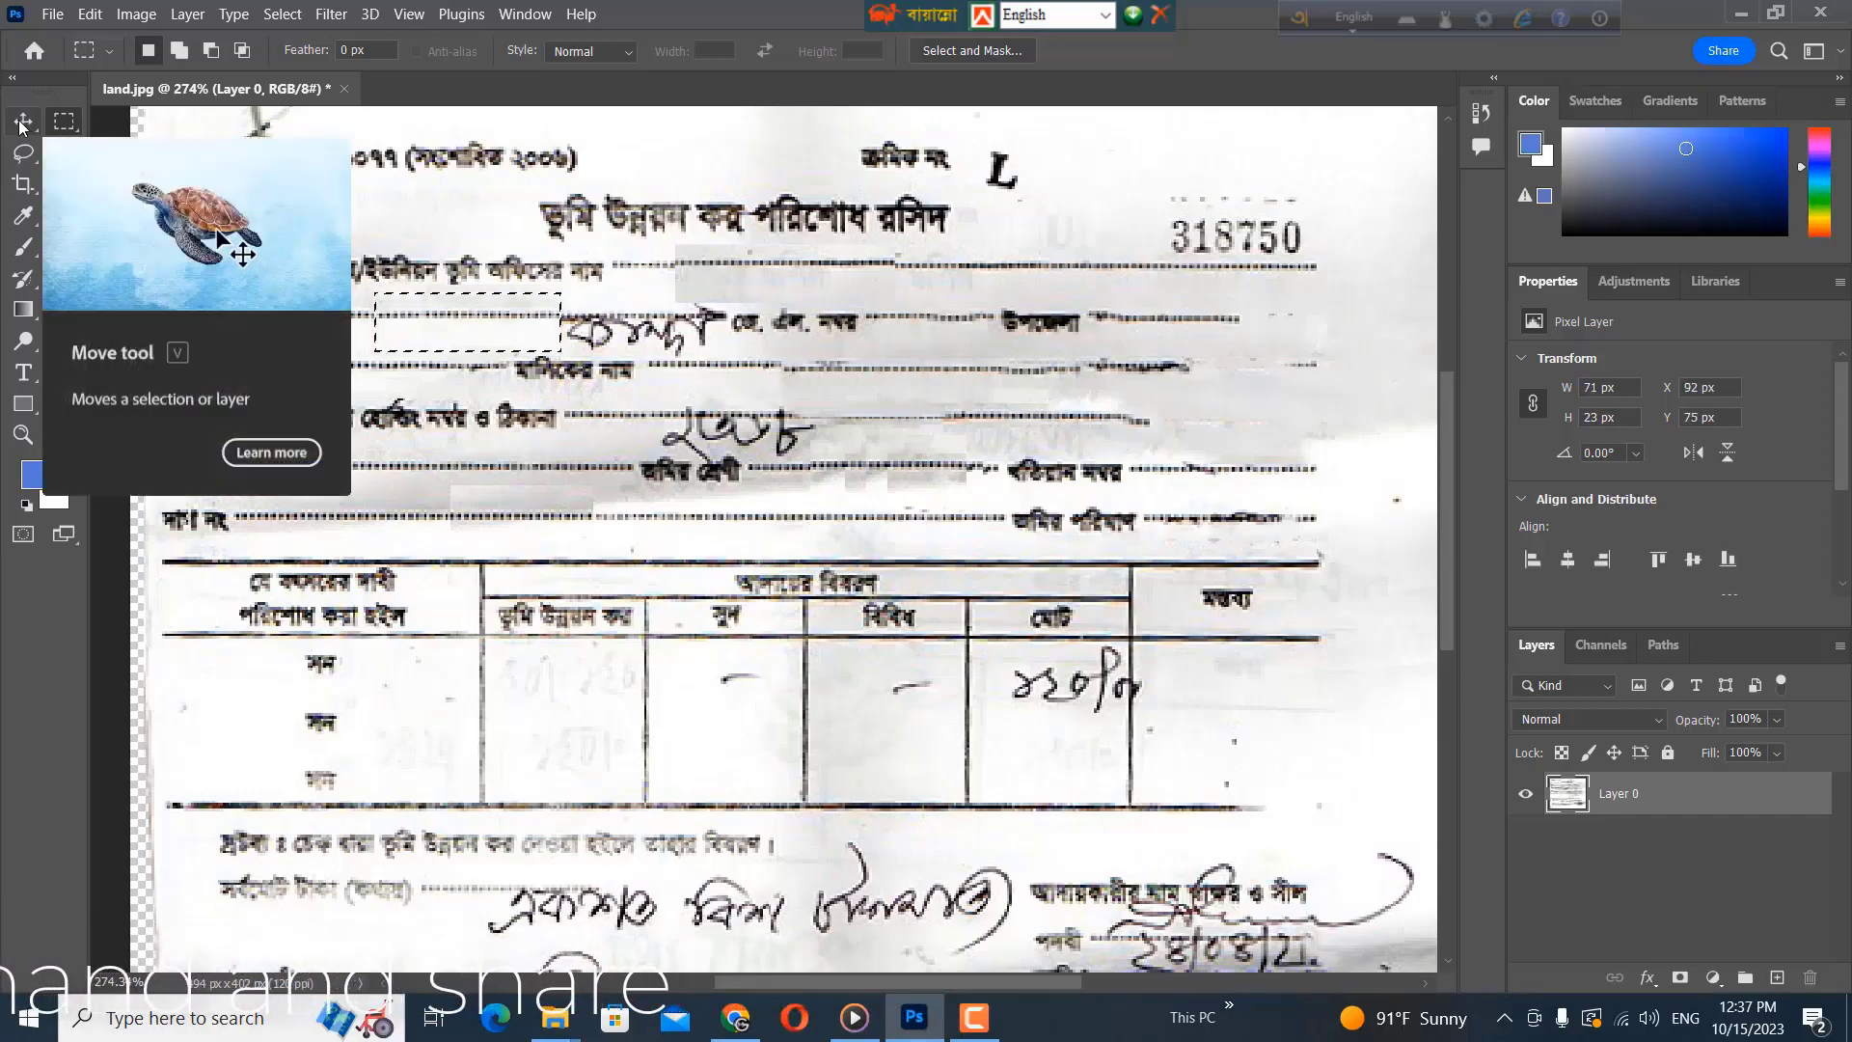
{"action": "left_click", "coordinate": [21, 124]}
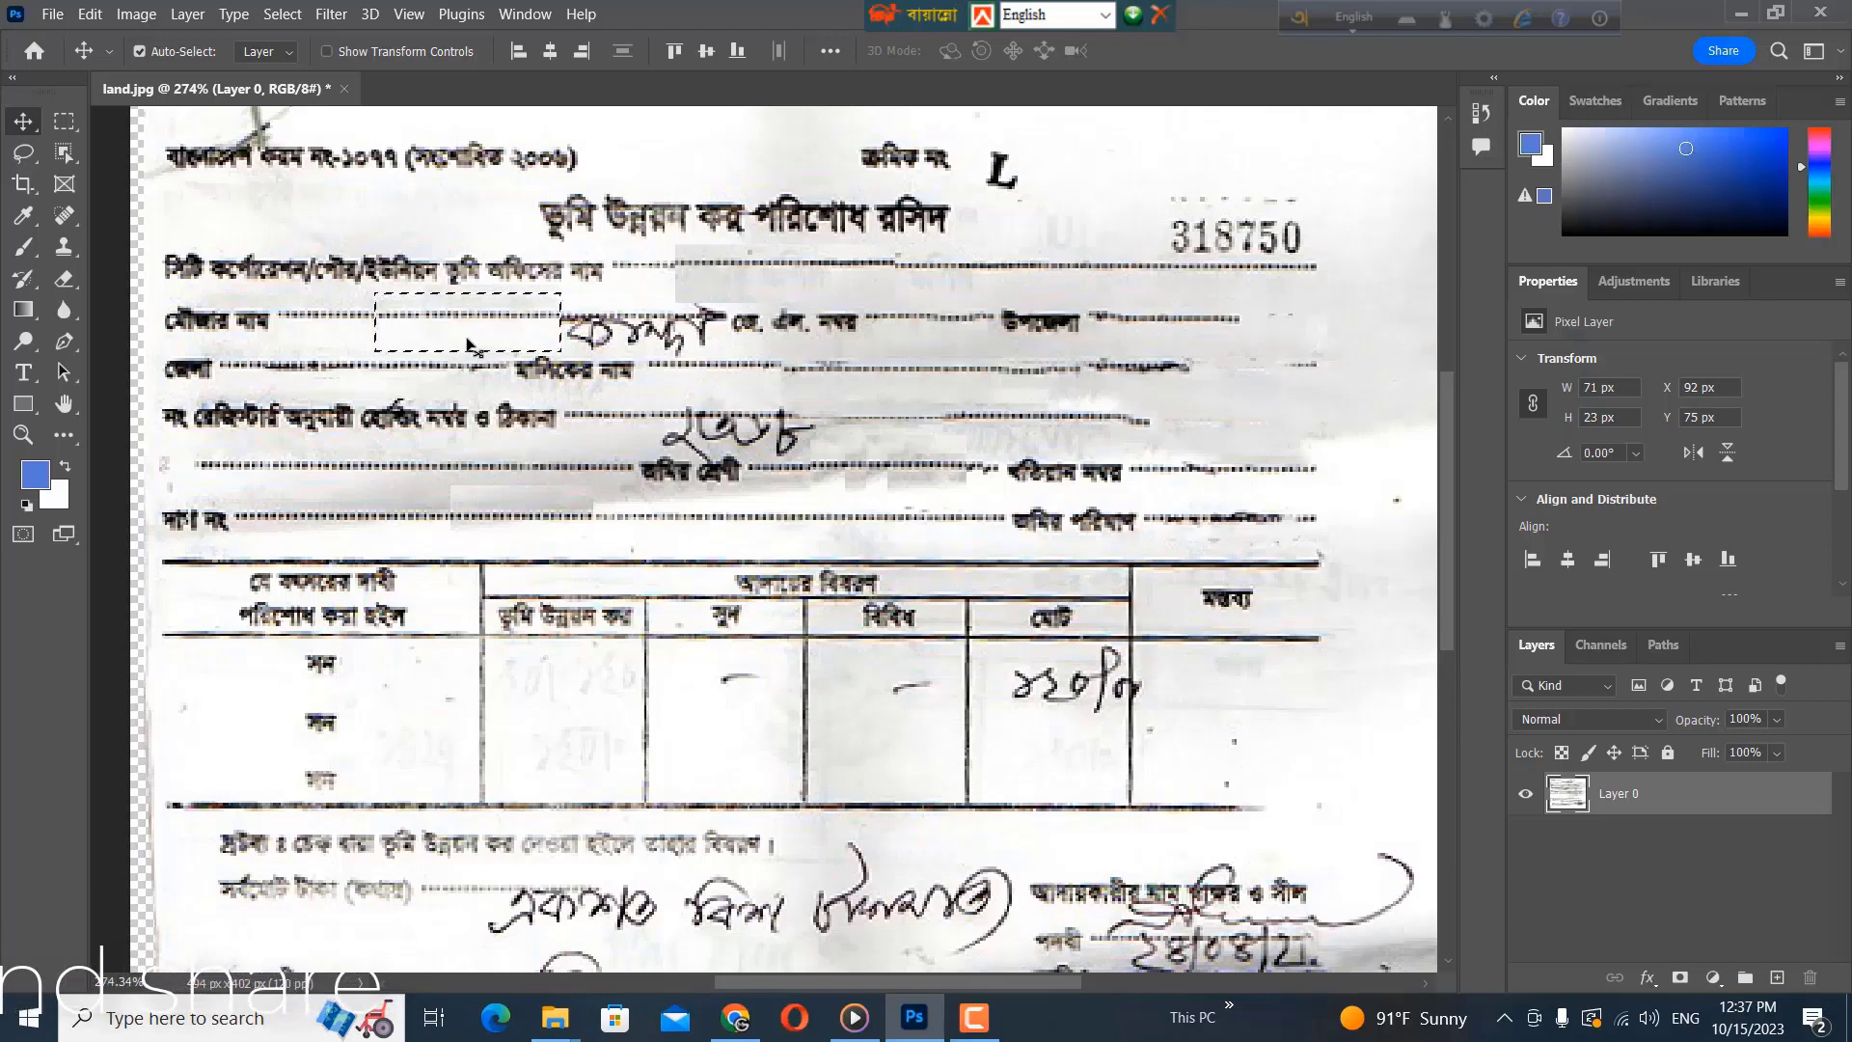
{"action": "left_click_drag", "start_coordinate": [468, 344], "coordinate": [633, 358]}
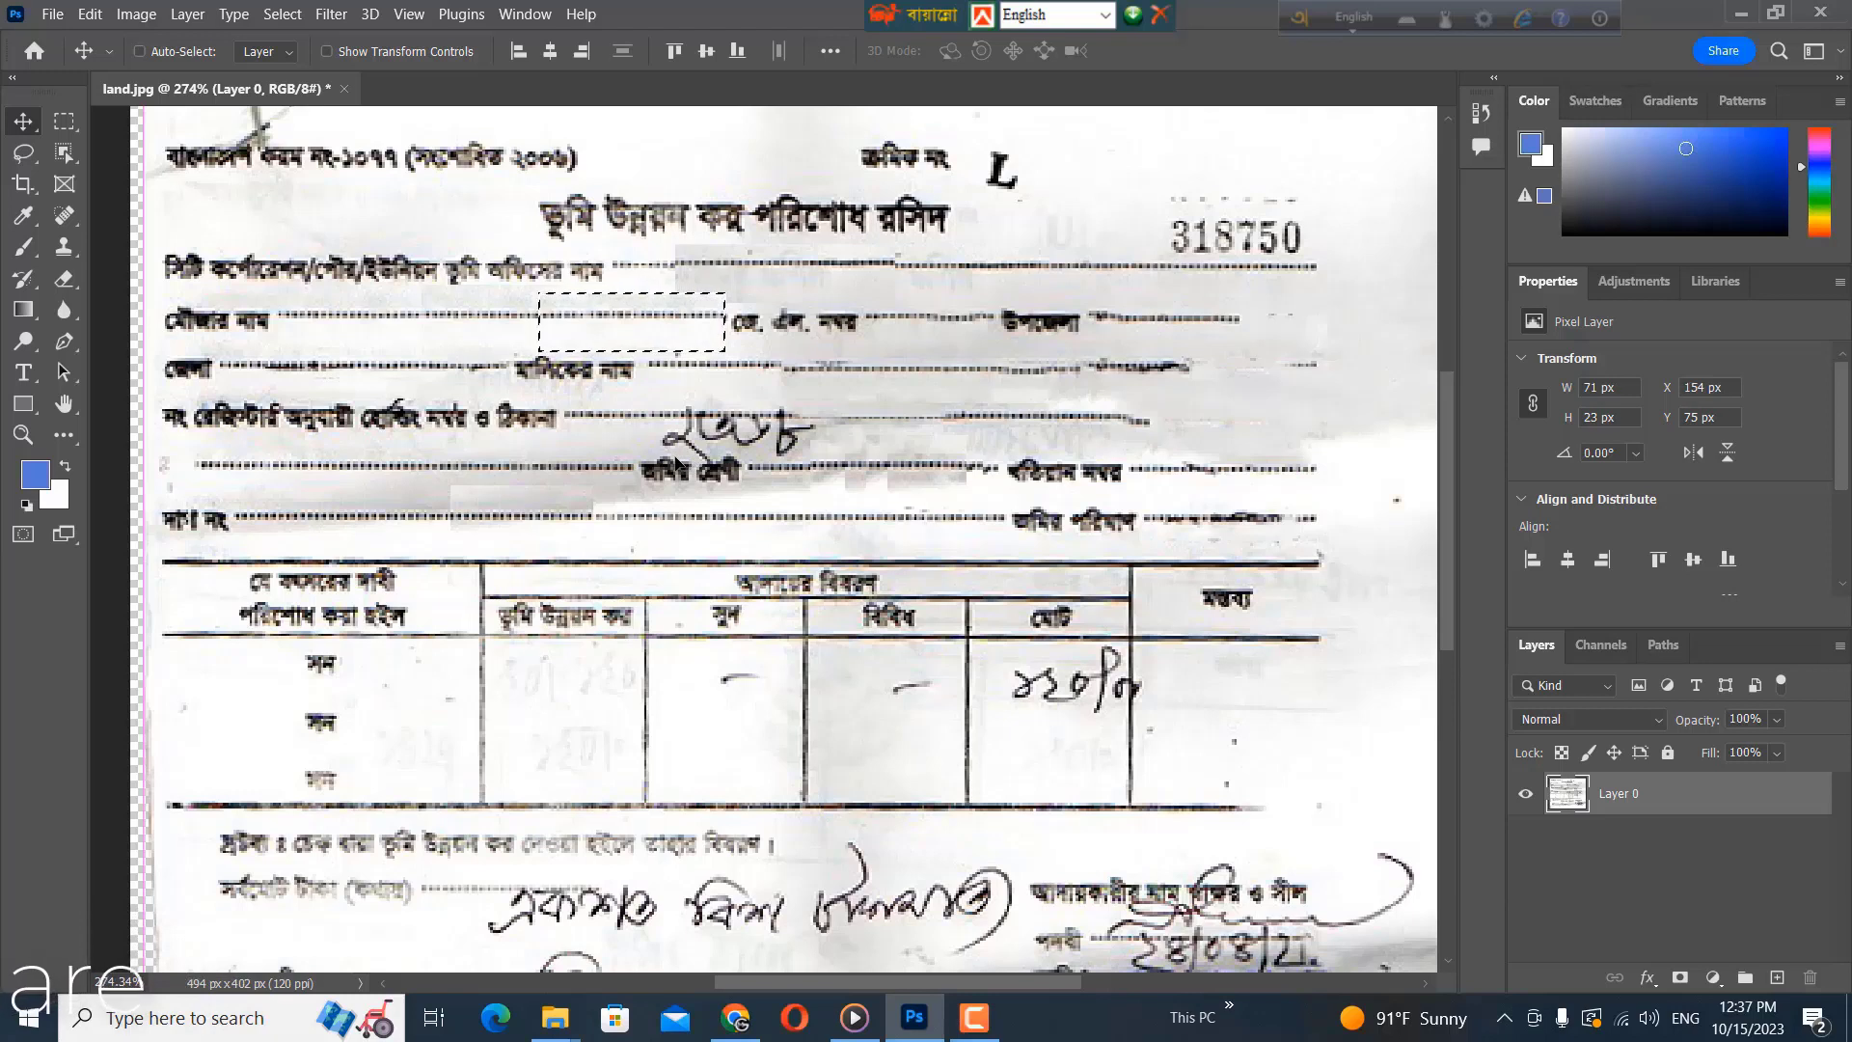
{"action": "key", "text": "ctrl+d"}
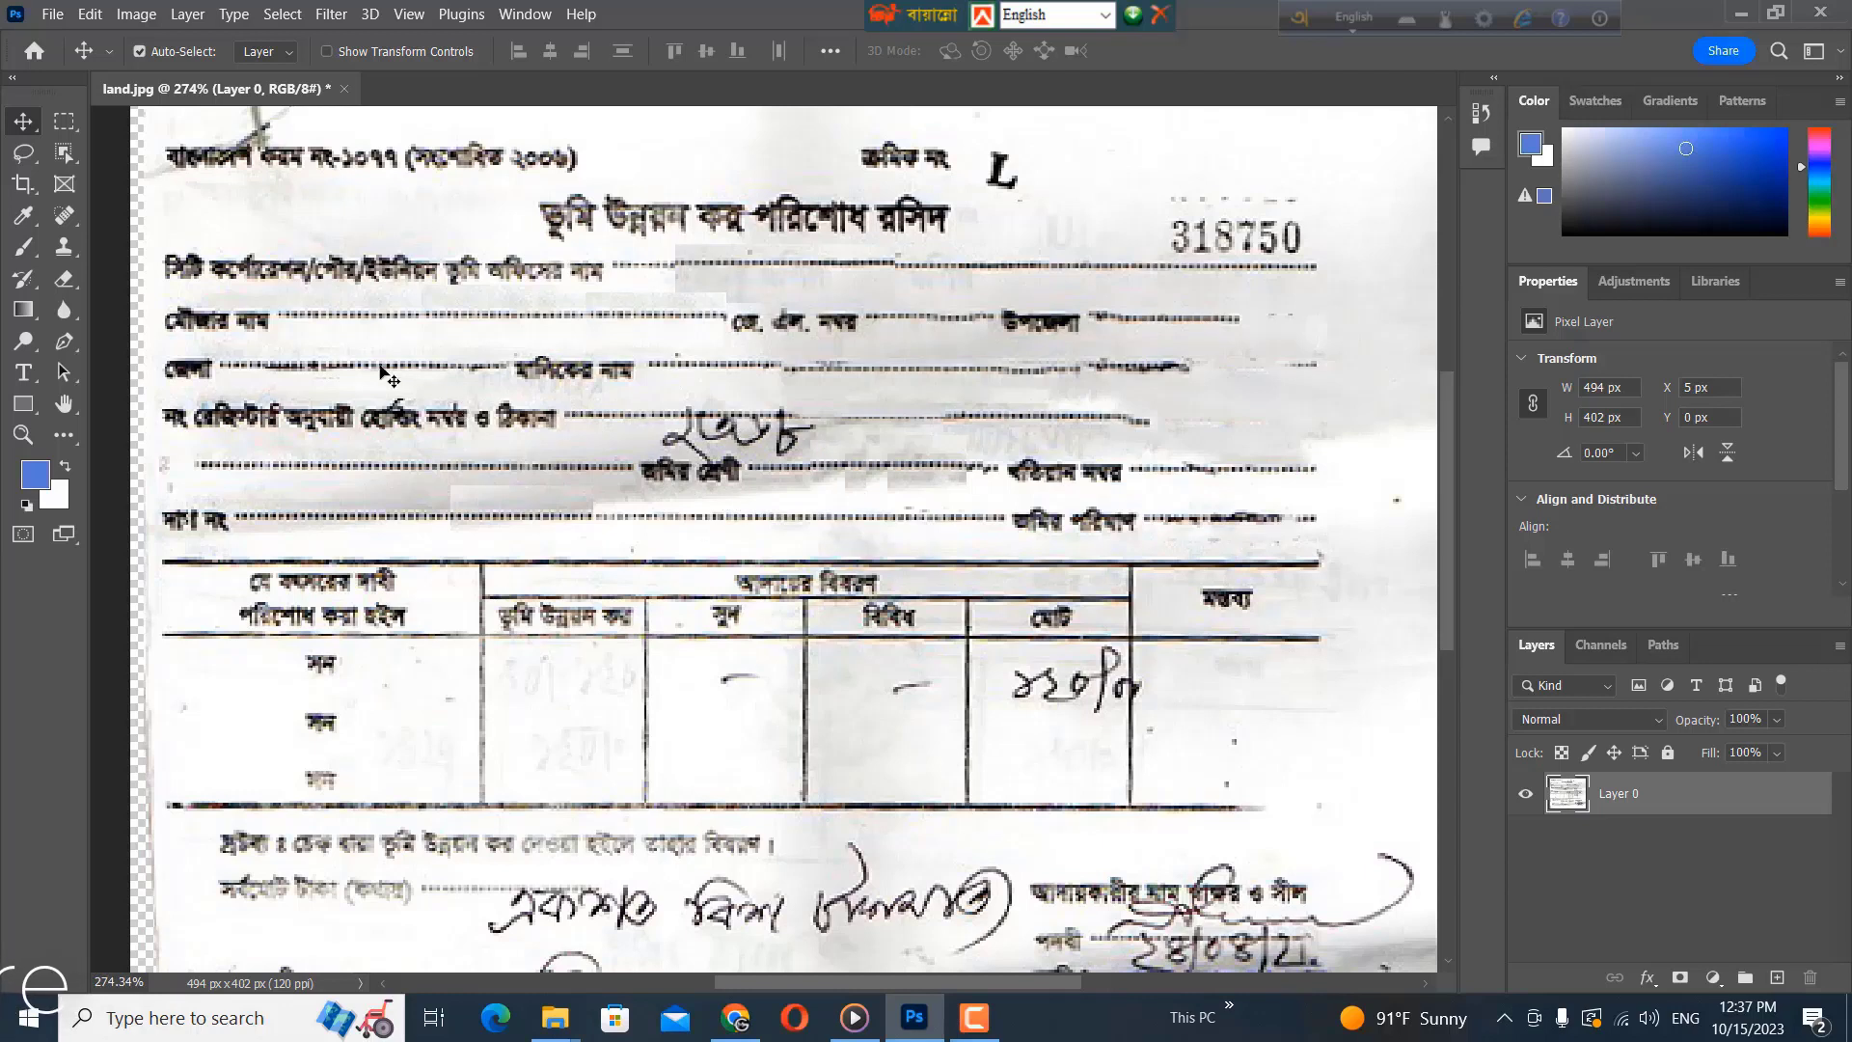
- Copy the blank dotted line leftward over the handwritten holding number, then deselect
{"action": "right_click", "coordinate": [77, 121]}
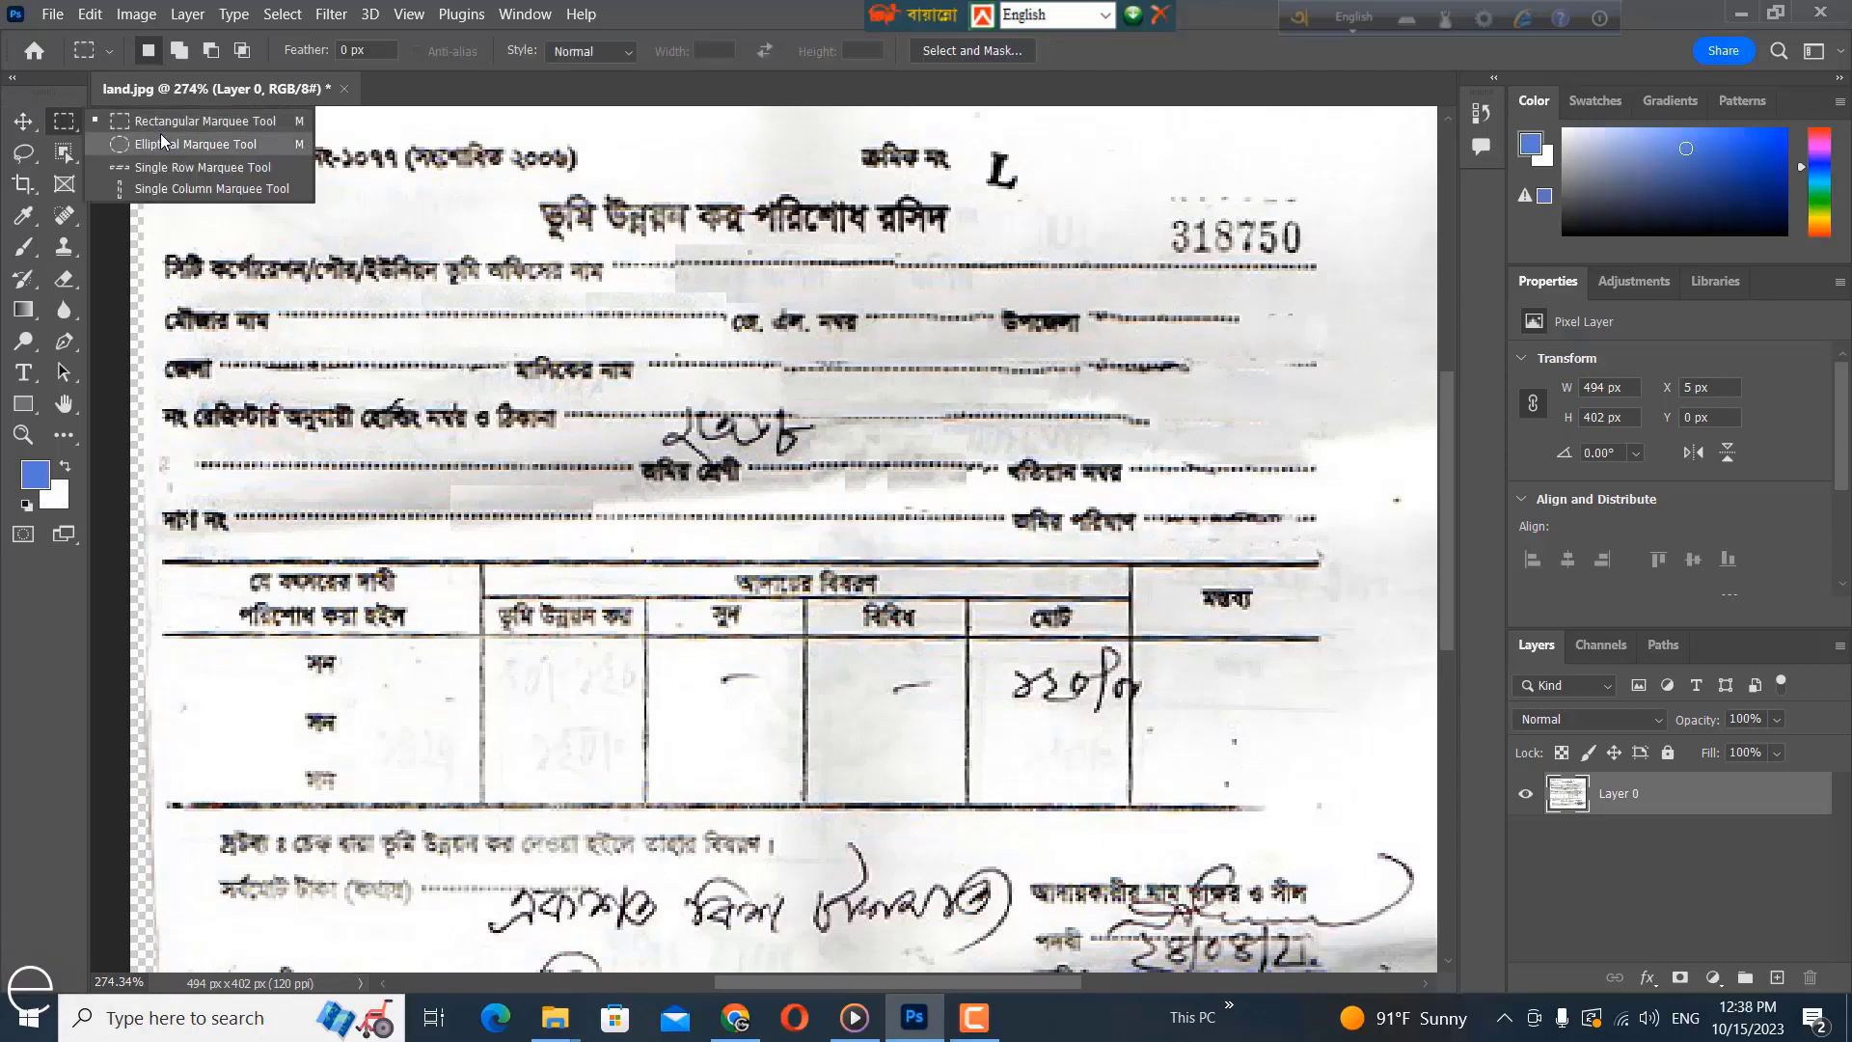
{"action": "left_click", "coordinate": [172, 123]}
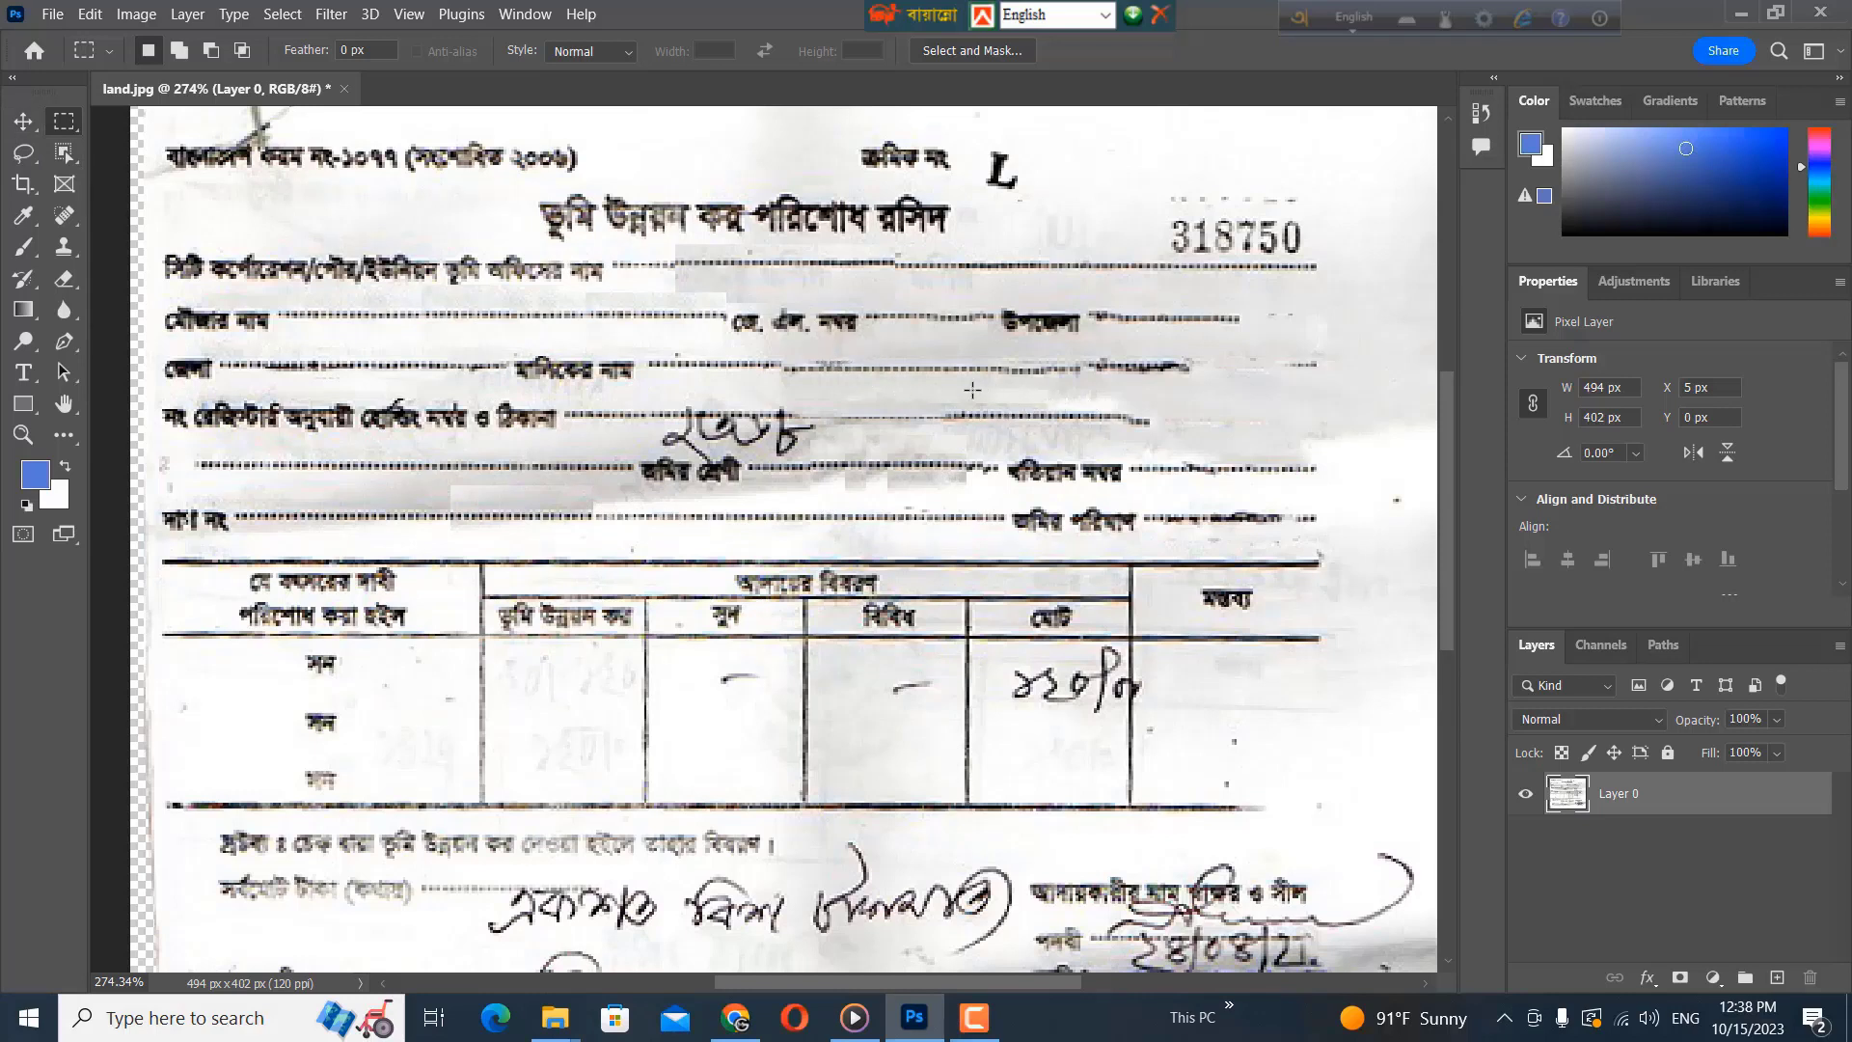
{"action": "left_click_drag", "start_coordinate": [953, 392], "coordinate": [1123, 453]}
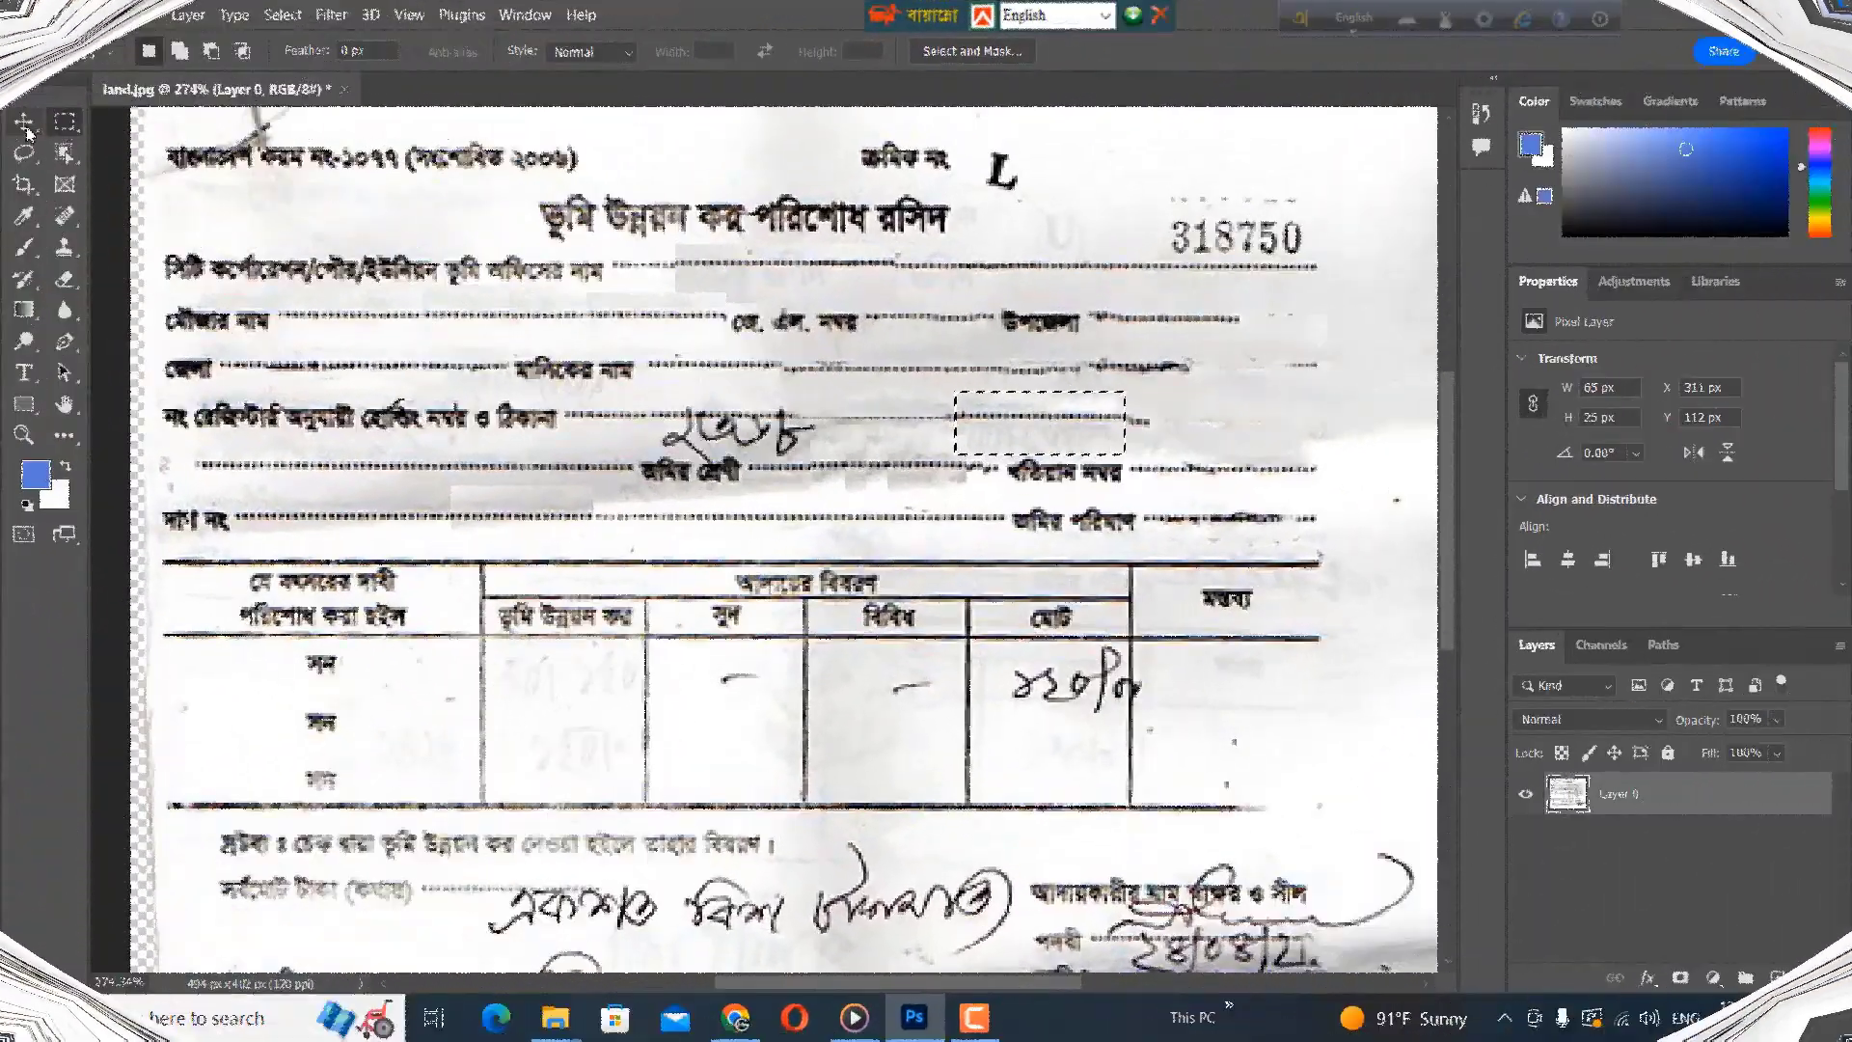
{"action": "left_click", "coordinate": [25, 125]}
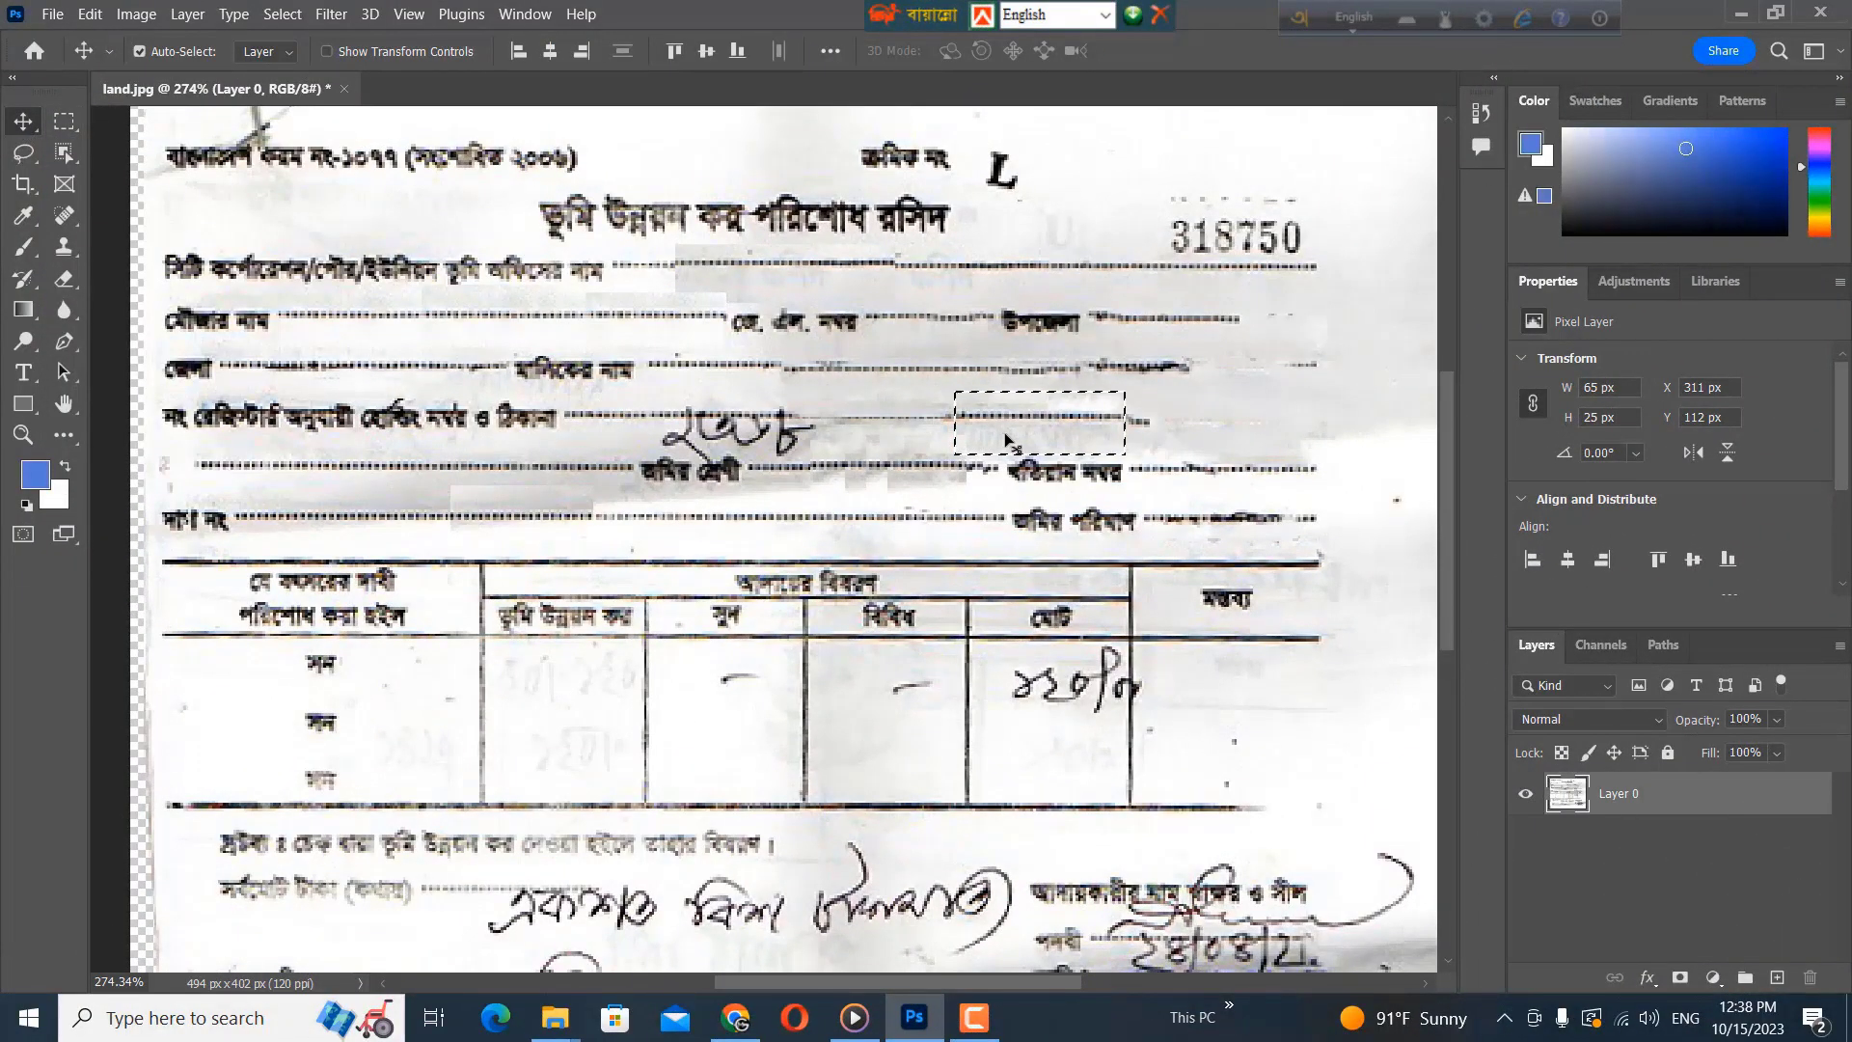
{"action": "left_click_drag", "start_coordinate": [1006, 441], "coordinate": [706, 451]}
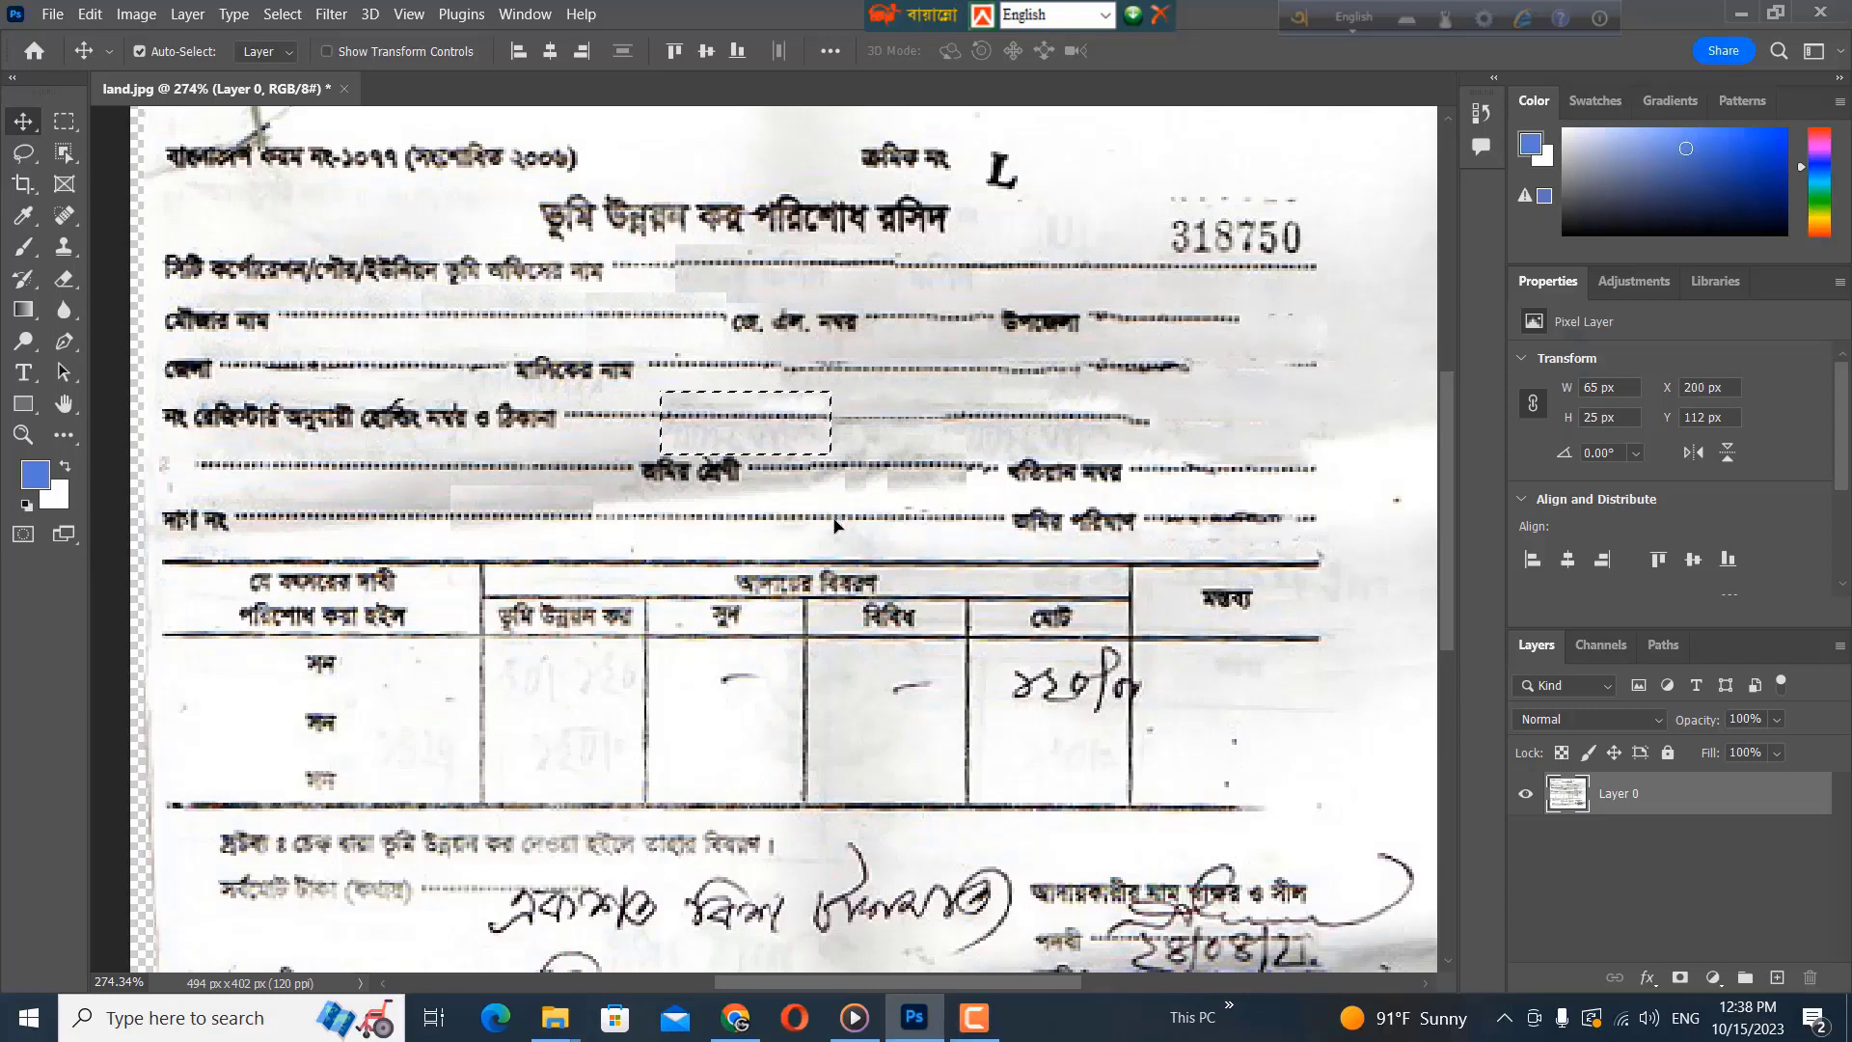
{"action": "key", "text": "ctrl+d"}
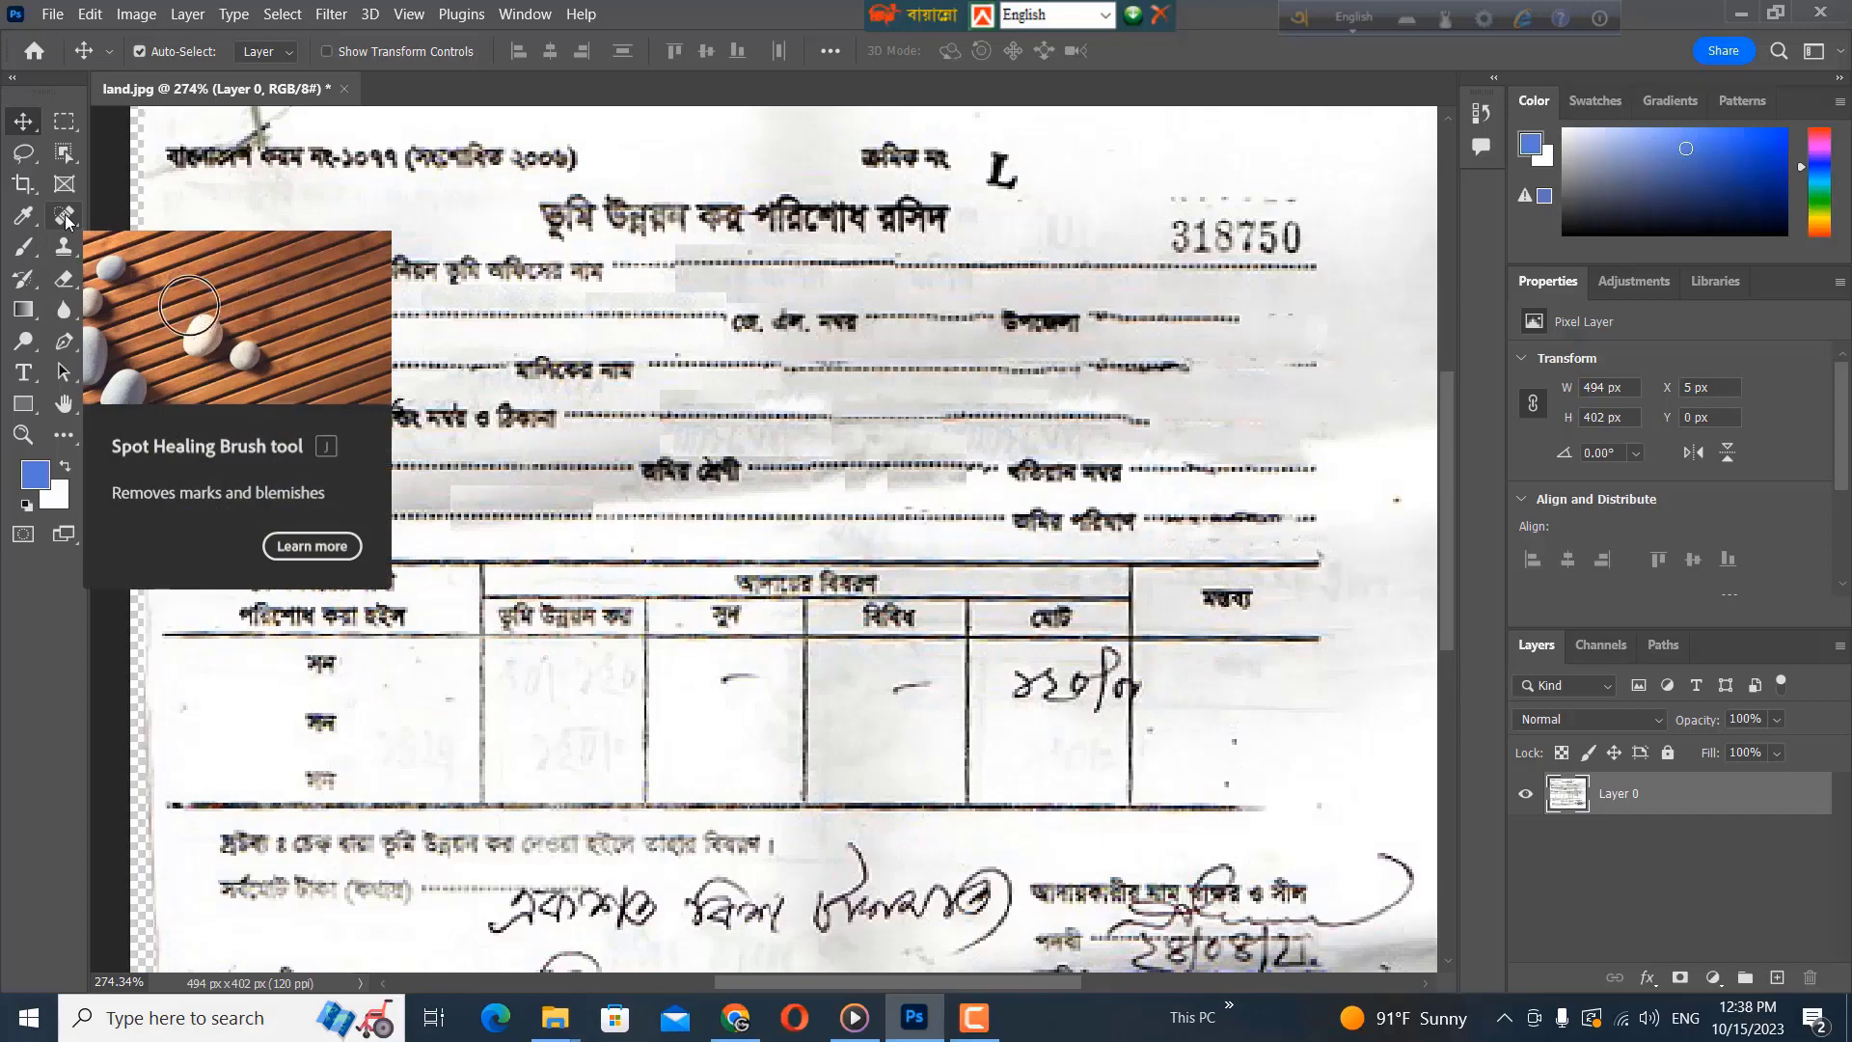
- Spot-heal the dashes in the সুদ and বিবিধ columns and the handwritten মোট total
{"action": "left_click", "coordinate": [68, 222]}
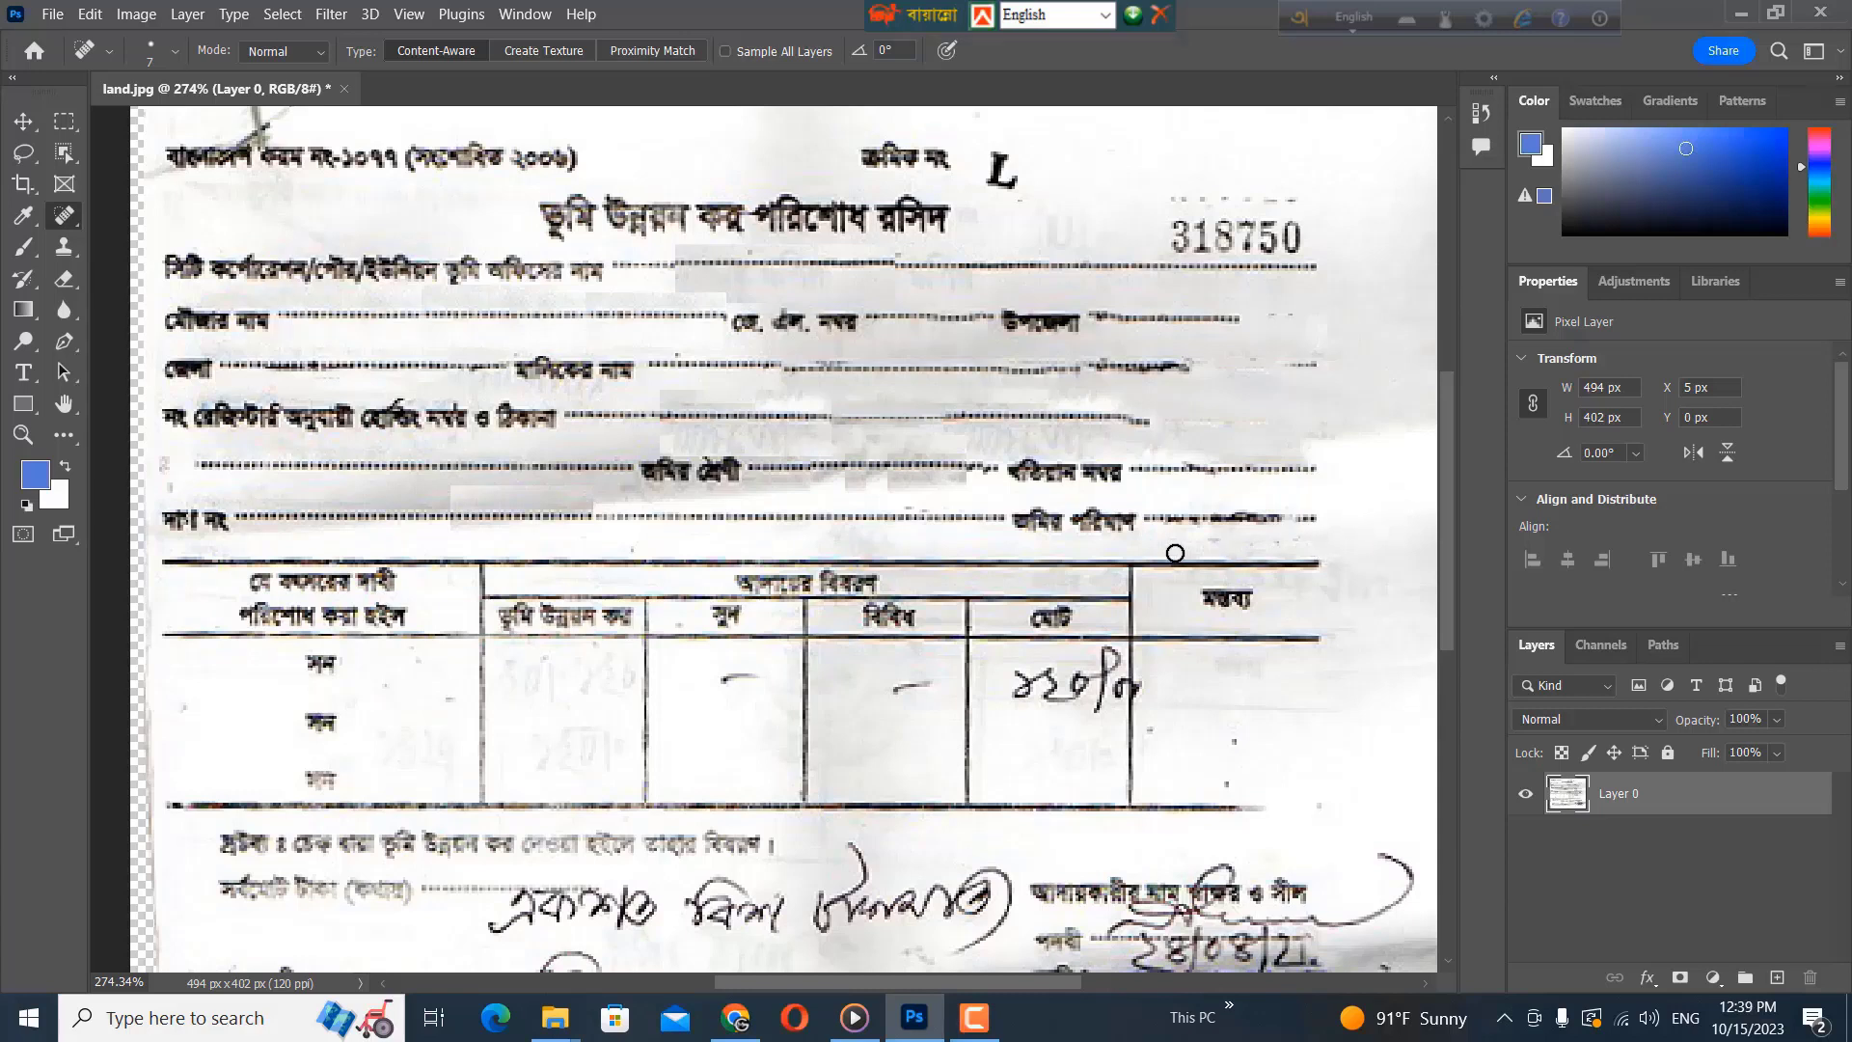
{"action": "left_click_drag", "start_coordinate": [720, 679], "coordinate": [731, 679]}
{"action": "left_click_drag", "start_coordinate": [894, 687], "coordinate": [946, 687]}
{"action": "mouse_move", "coordinate": [1107, 656]}
{"action": "left_mouse_down"}
{"action": "mouse_move", "coordinate": [1112, 693]}
{"action": "mouse_move", "coordinate": [1020, 683]}
{"action": "mouse_move", "coordinate": [1108, 674]}
{"action": "mouse_move", "coordinate": [1108, 654]}
{"action": "mouse_move", "coordinate": [1117, 675]}
{"action": "left_mouse_up"}
{"action": "mouse_move", "coordinate": [1083, 666]}
{"action": "left_mouse_down"}
{"action": "mouse_move", "coordinate": [1009, 675]}
{"action": "mouse_move", "coordinate": [1059, 701]}
{"action": "mouse_move", "coordinate": [1109, 680]}
{"action": "mouse_move", "coordinate": [1082, 702]}
{"action": "mouse_move", "coordinate": [1240, 745]}
{"action": "mouse_move", "coordinate": [1217, 768]}
{"action": "left_mouse_up"}
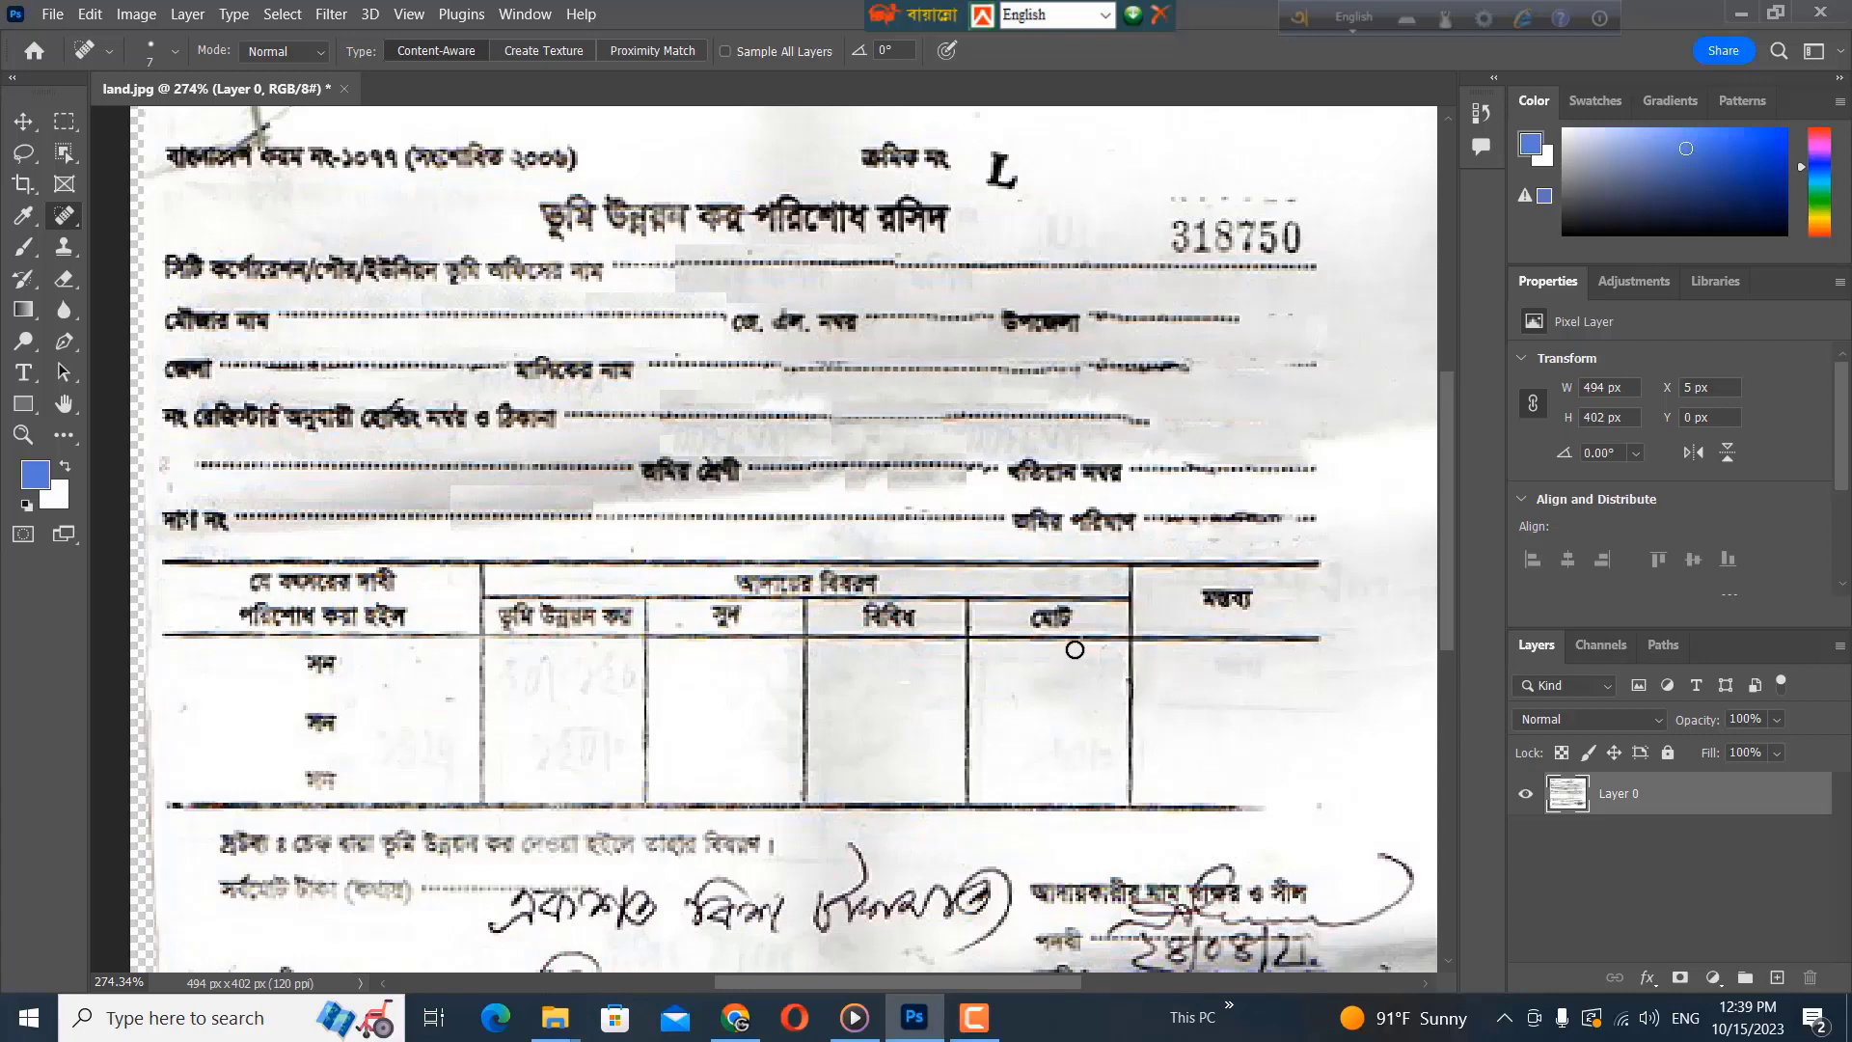